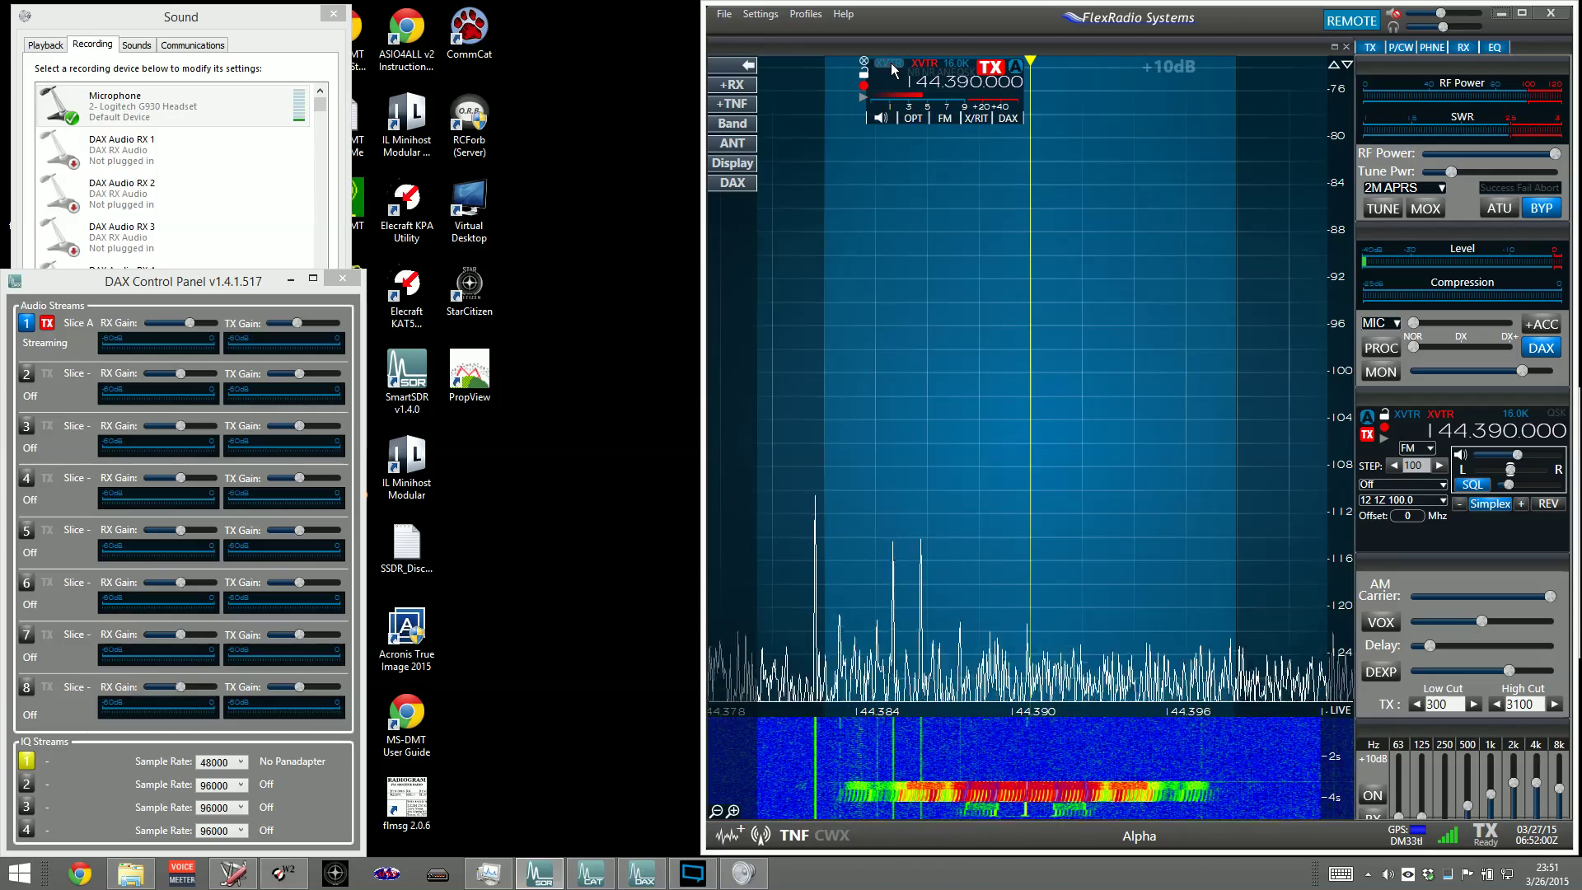
Bring up the slice's mode list and keep the 144.390 MHz slice demodulating in FM
{"action": "left_click", "coordinate": [940, 117]}
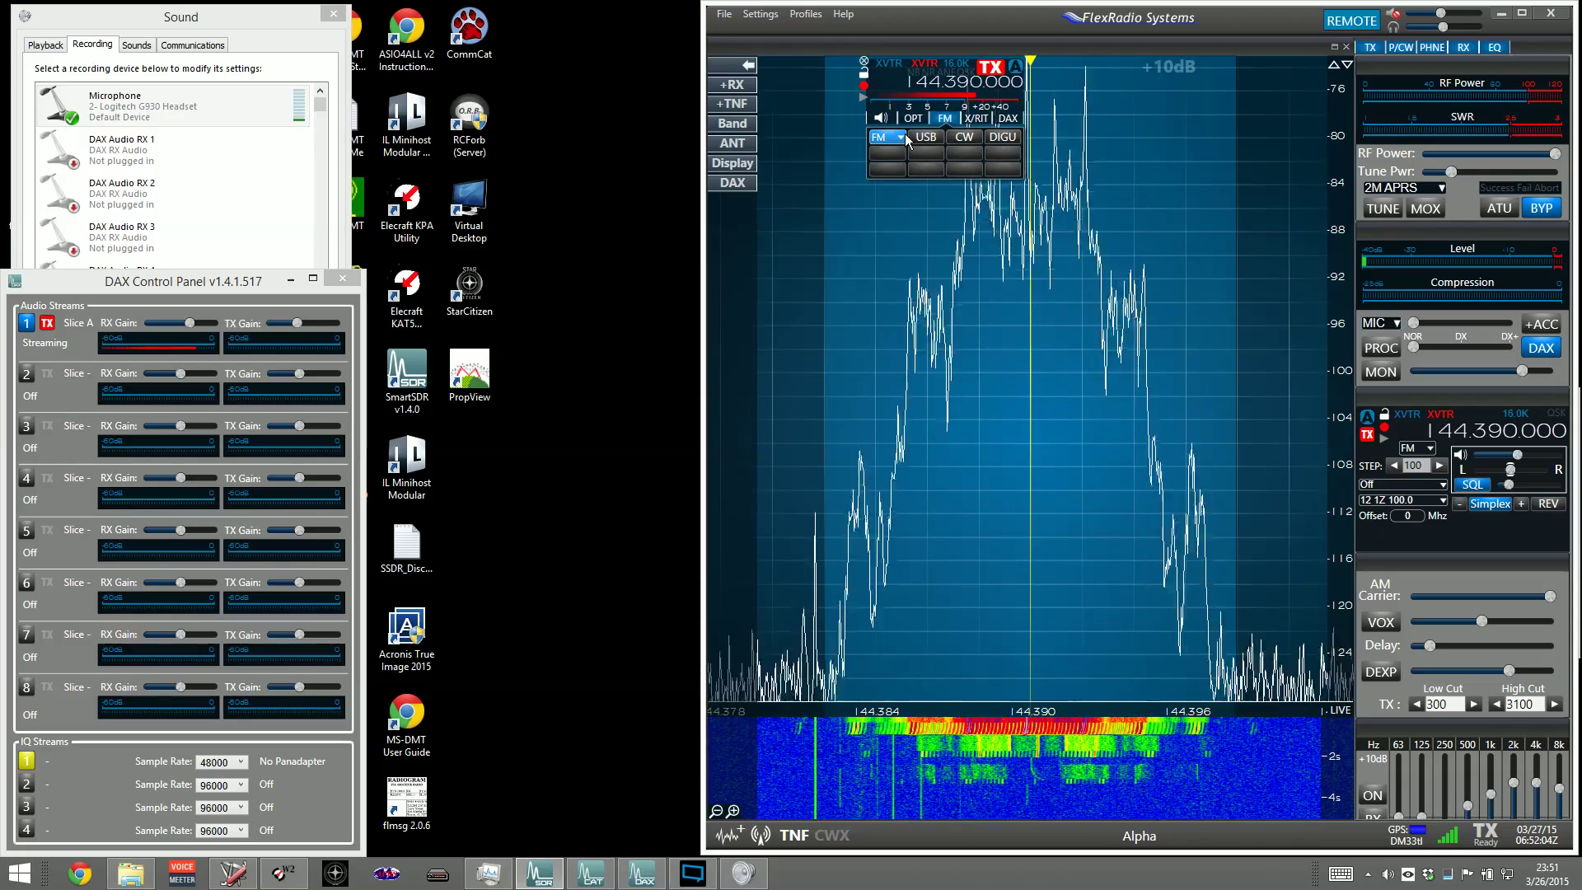
{"action": "left_click", "coordinate": [904, 138]}
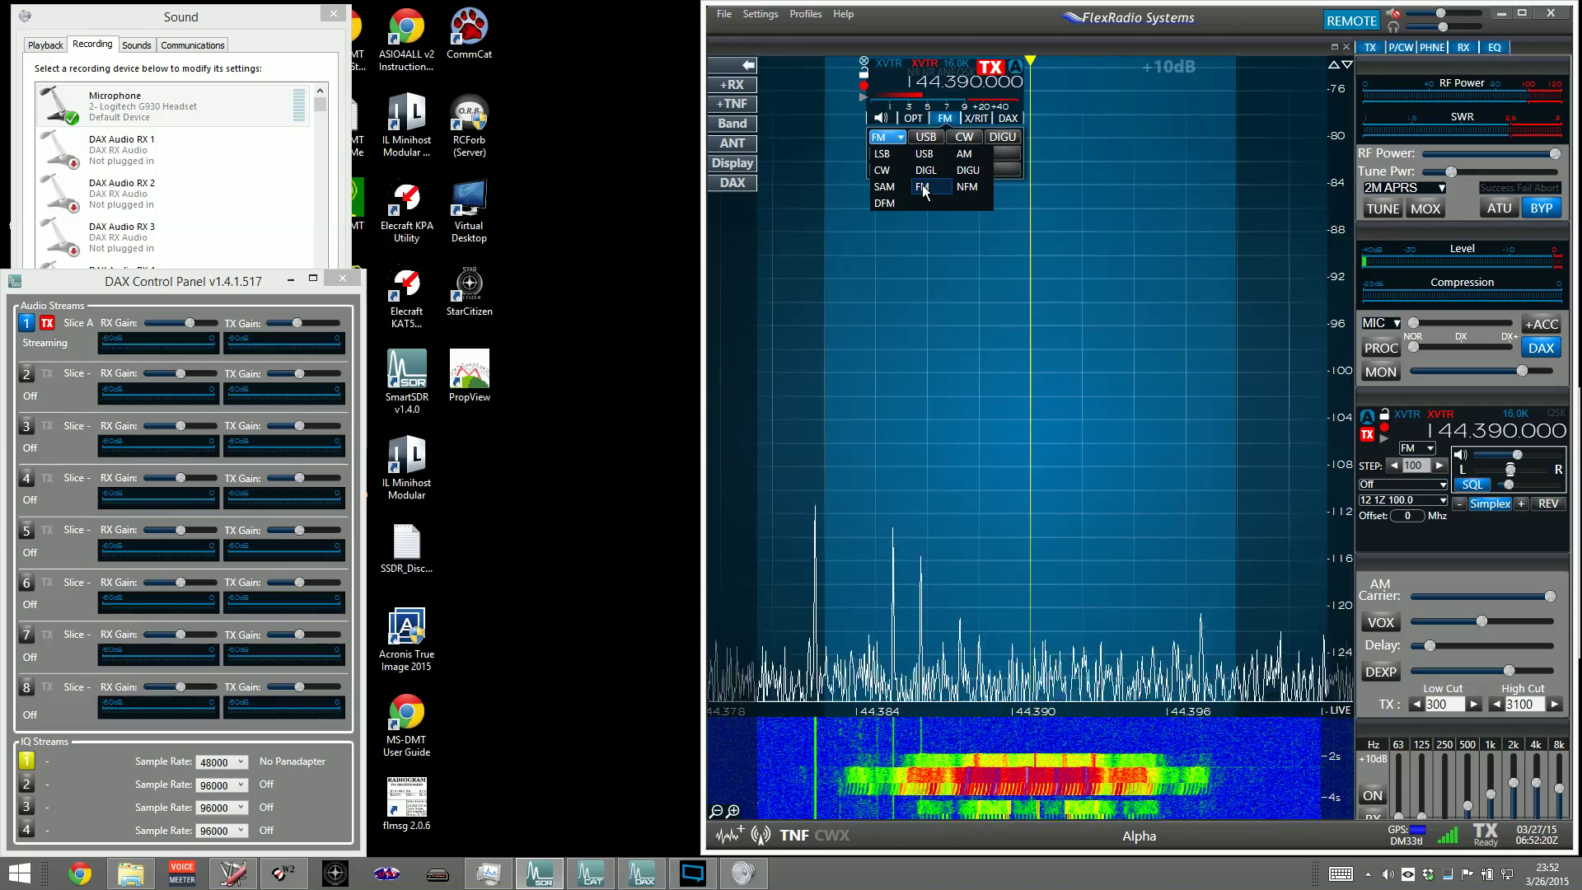
{"action": "left_click", "coordinate": [939, 116]}
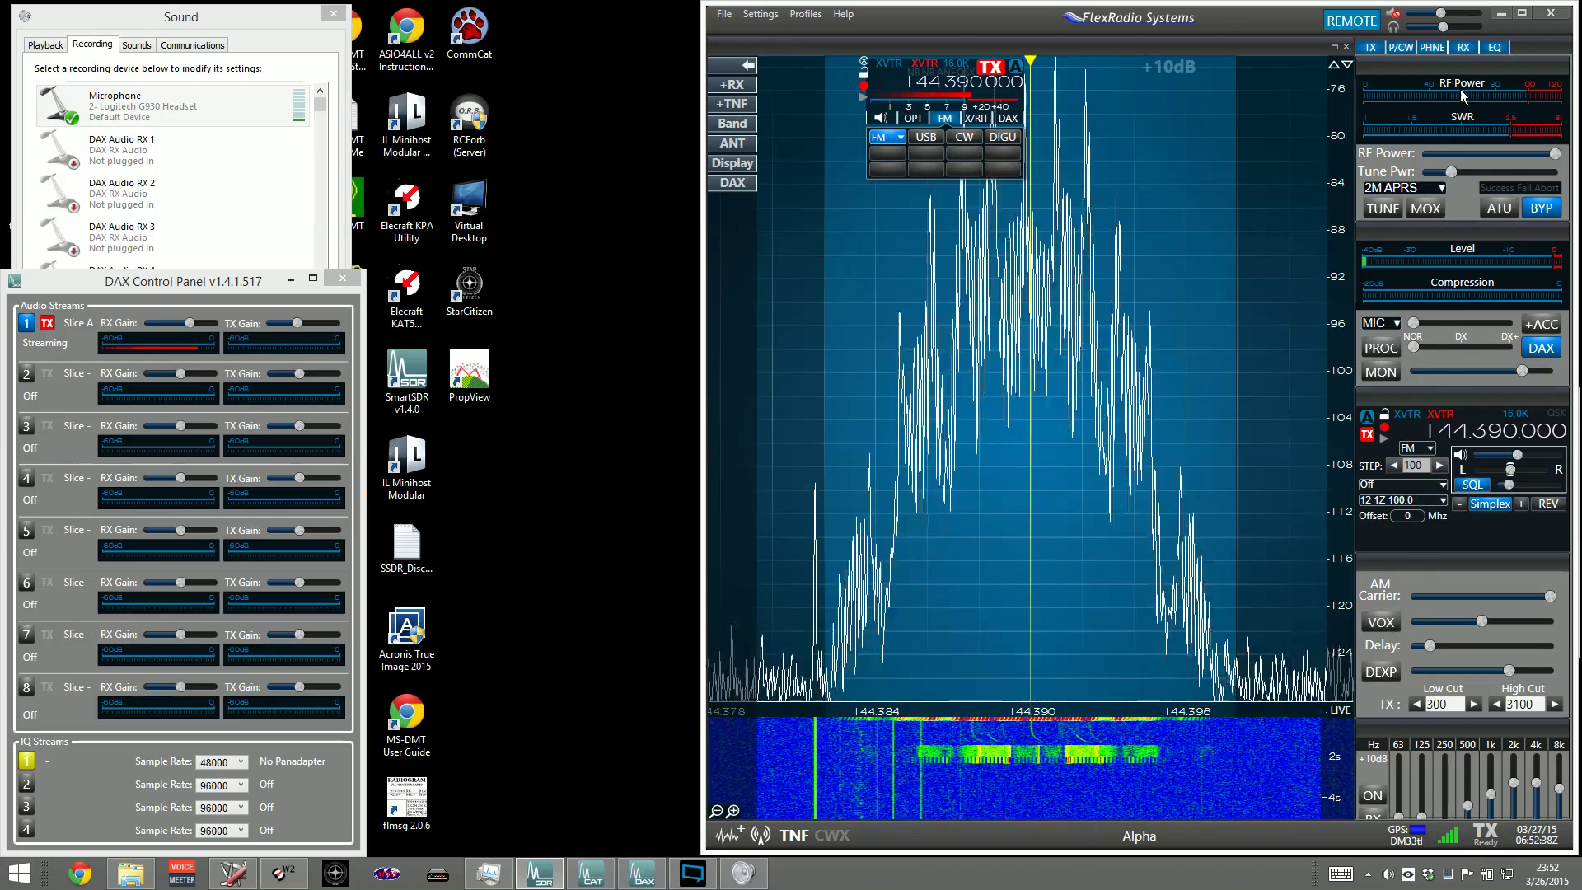
Check the receive and transmit equalizers, then show the slice's DAX setting on Channel 1
{"action": "left_click", "coordinate": [1493, 47]}
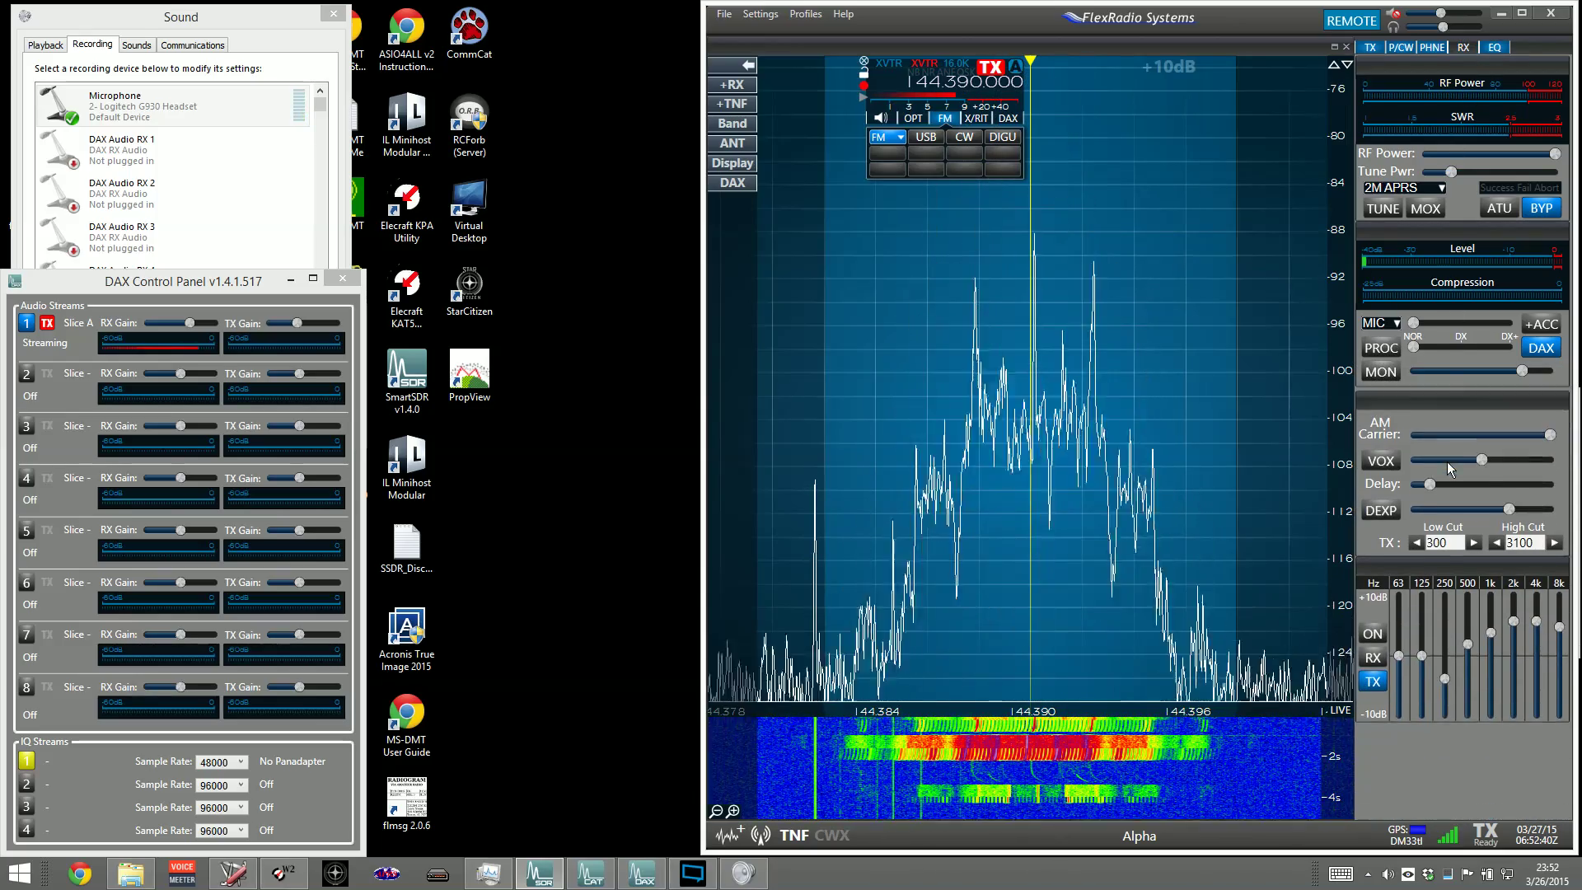
{"action": "left_click", "coordinate": [1374, 655]}
{"action": "left_click", "coordinate": [1374, 677]}
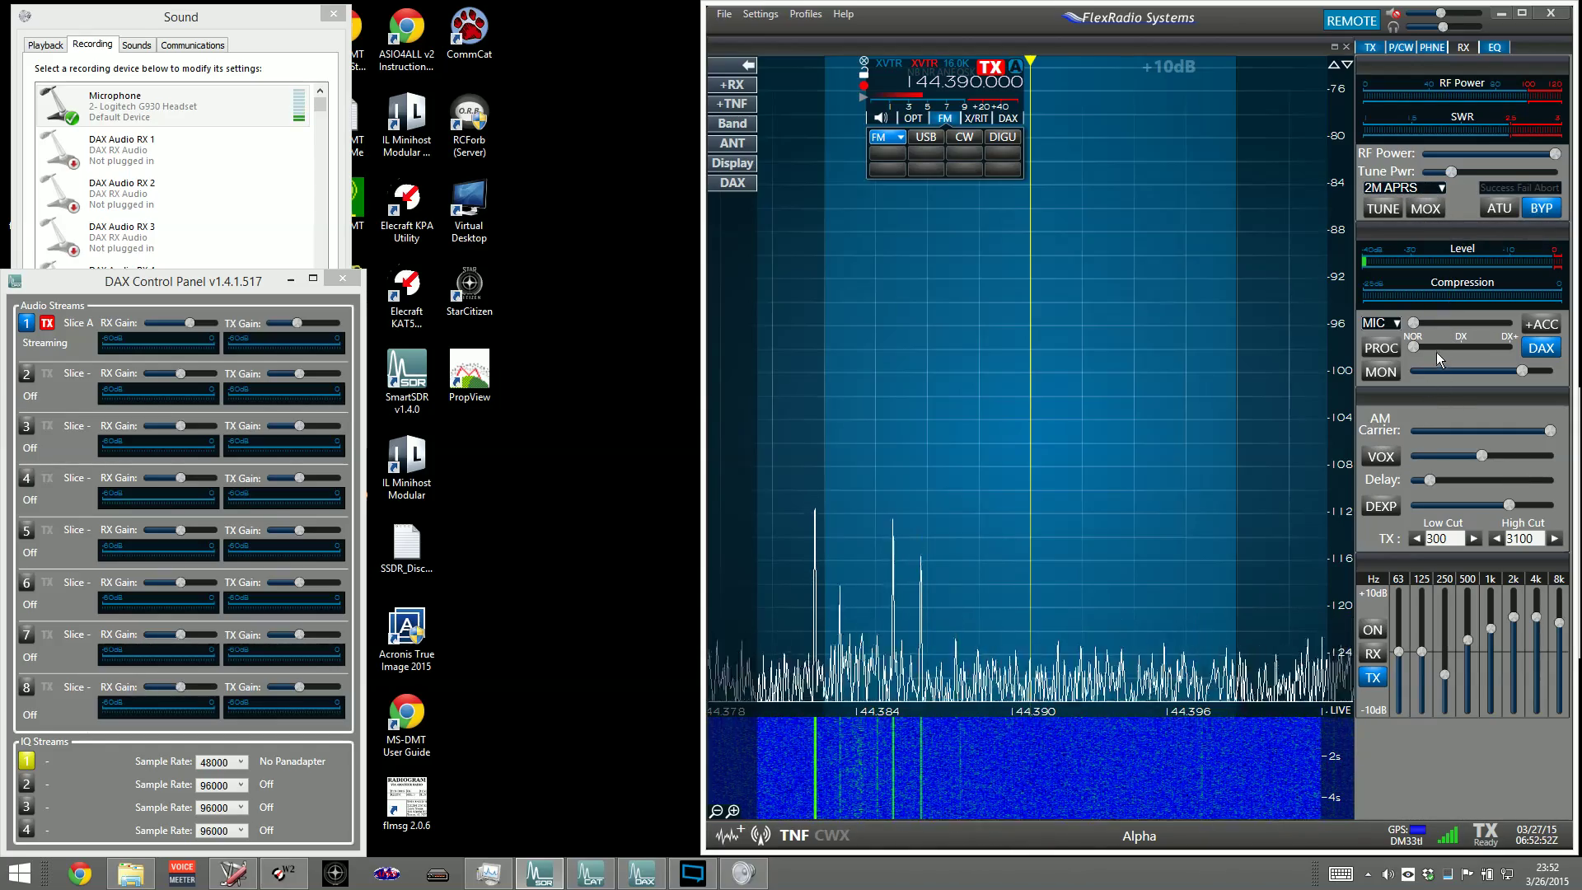
{"action": "left_click", "coordinate": [1465, 50]}
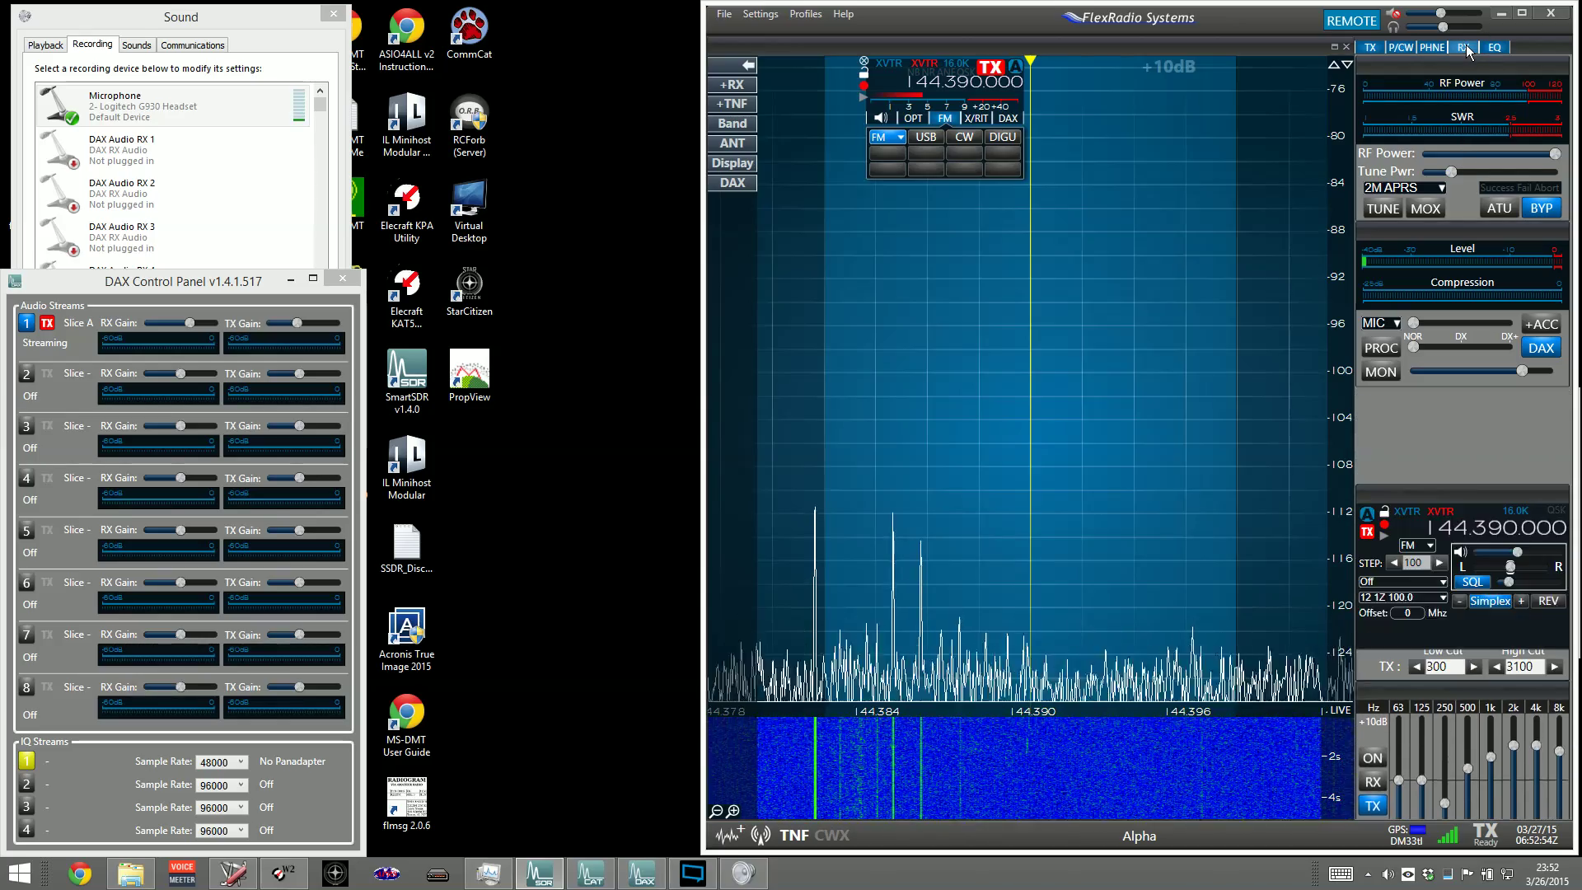
{"action": "left_click", "coordinate": [1006, 118]}
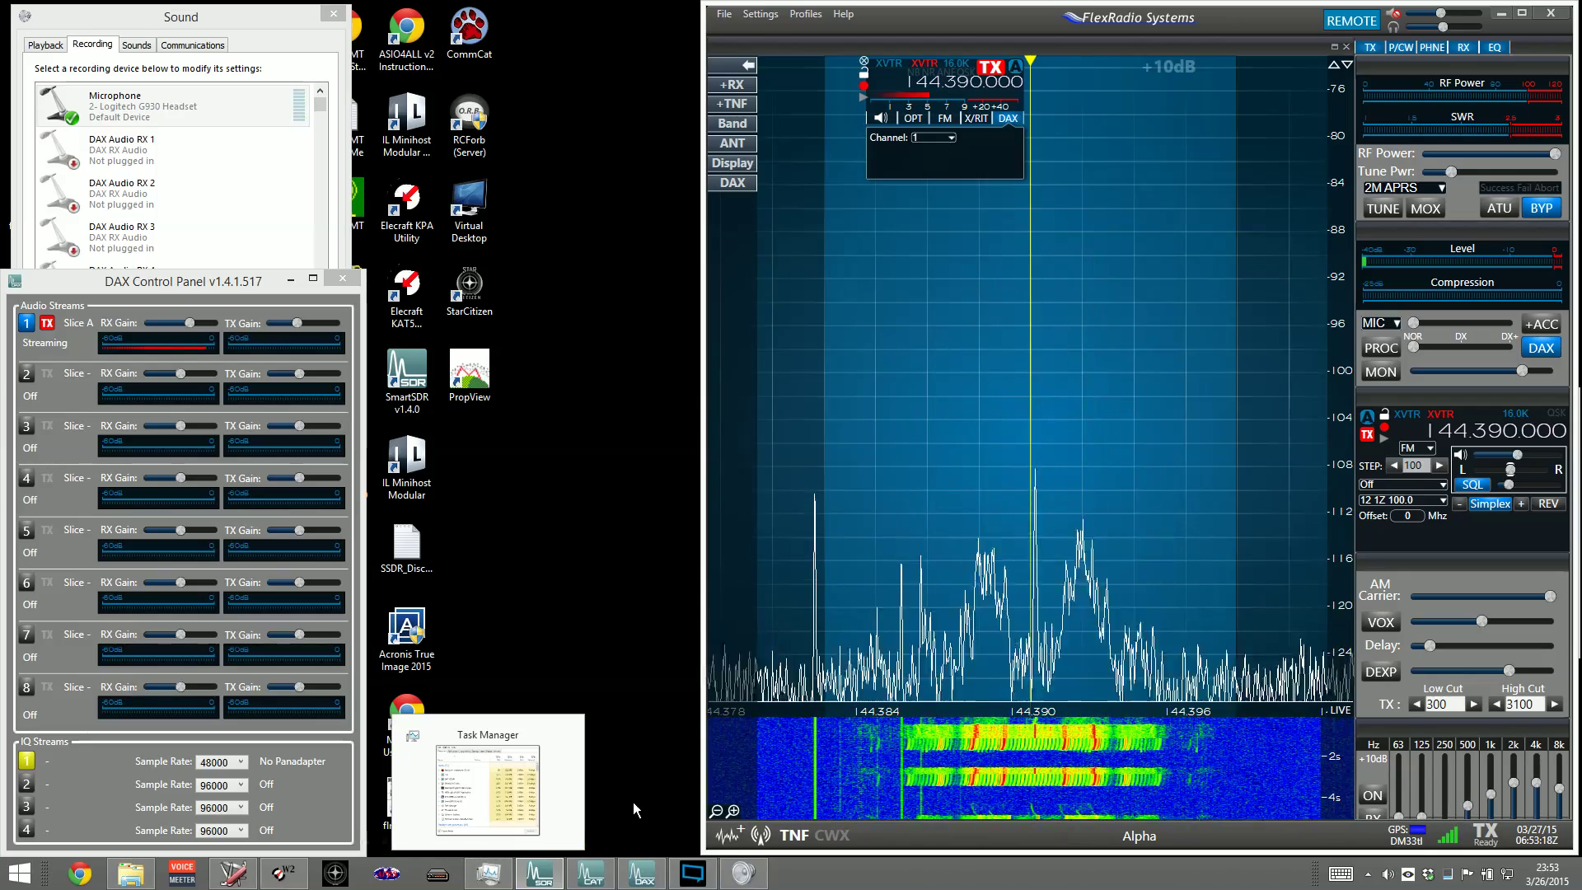
Restore SmartSDR CAT, minimize SmartSDR, and view the FLEX-6700 connection and the serial port lists
{"action": "left_click", "coordinate": [590, 873]}
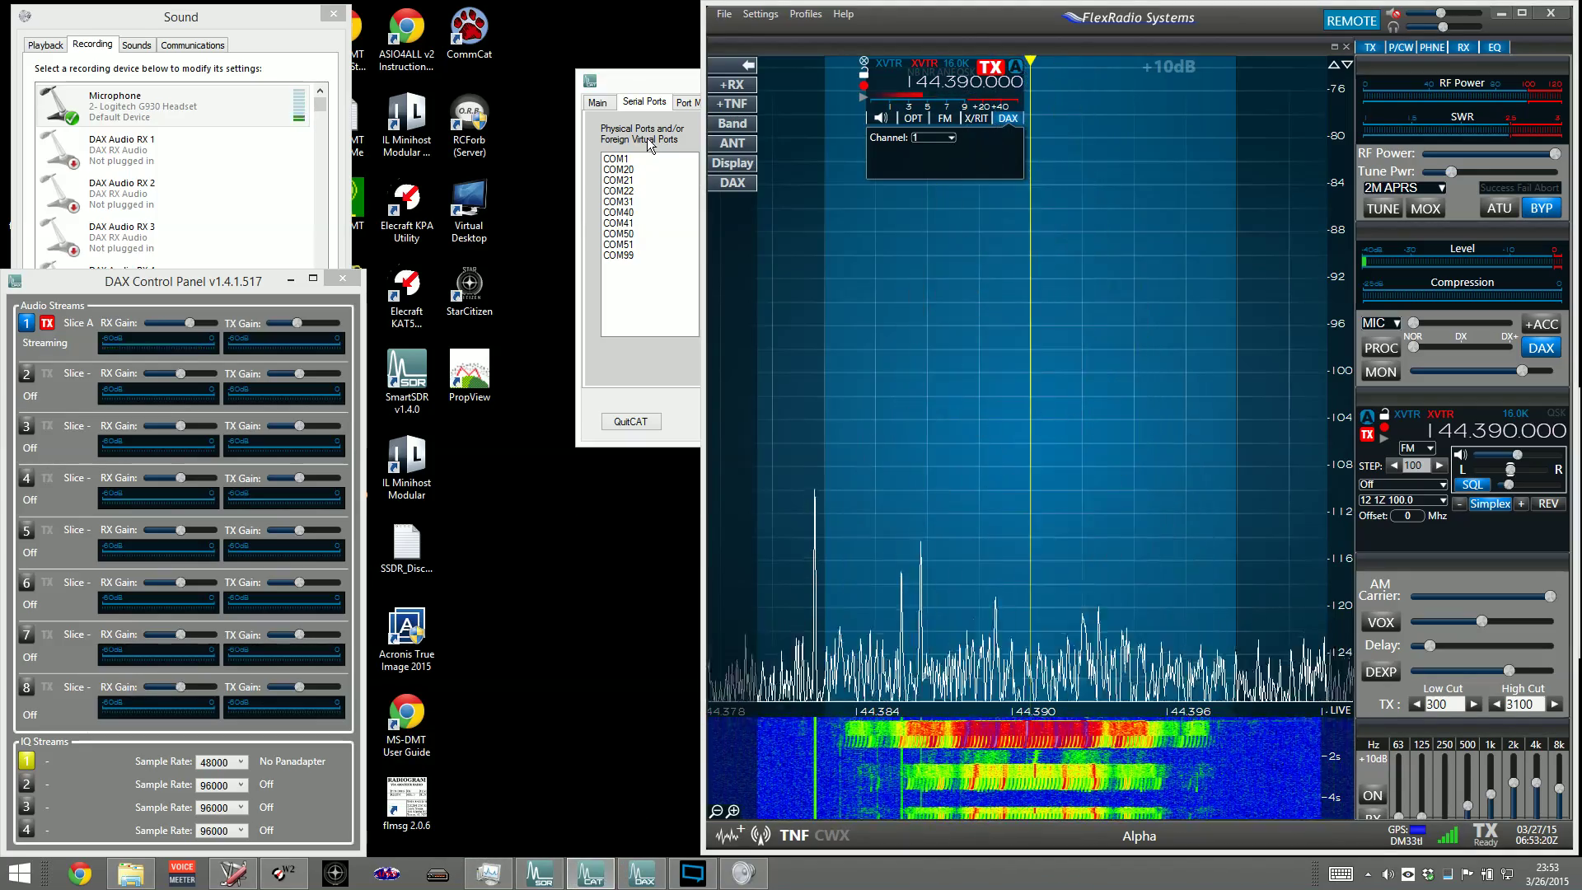
{"action": "left_click", "coordinate": [309, 155]}
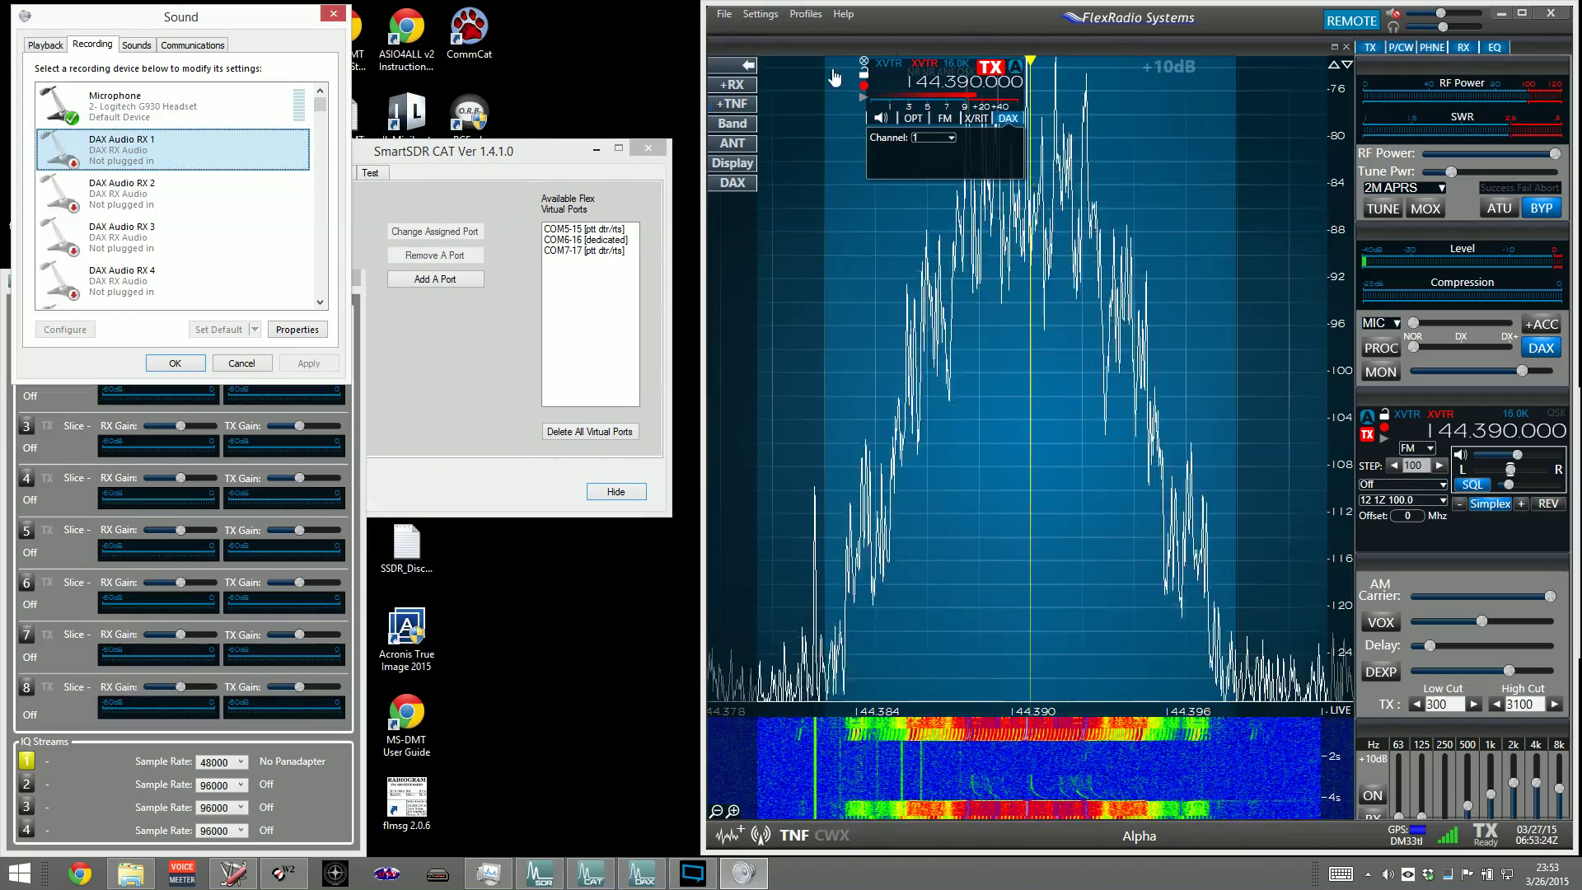
{"action": "left_click", "coordinate": [1500, 14]}
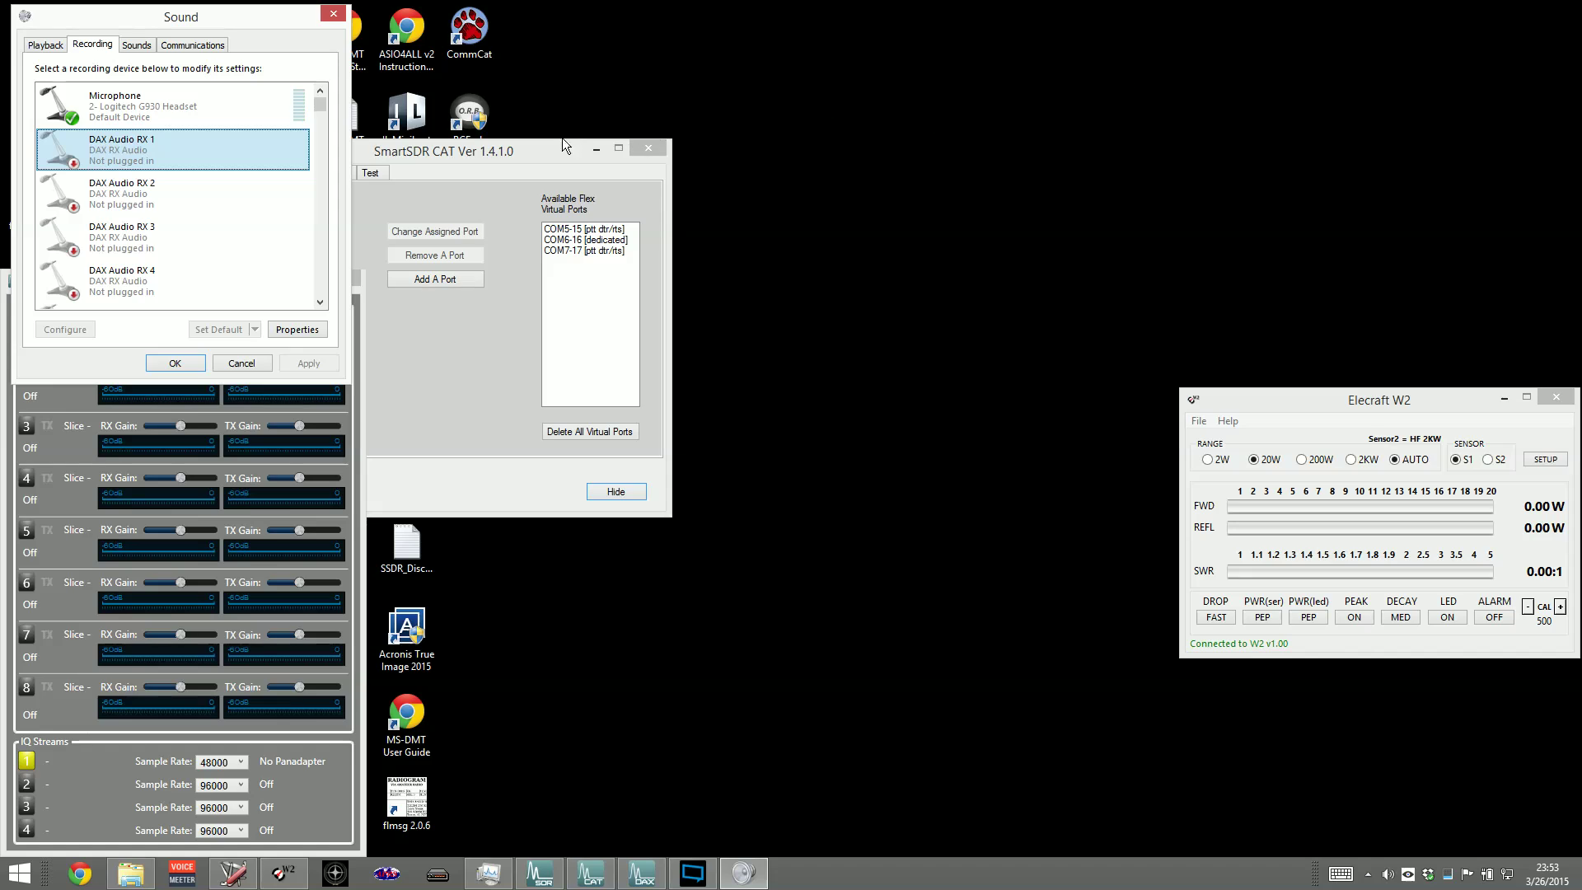
{"action": "left_click_drag", "start_coordinate": [510, 145], "coordinate": [755, 135]}
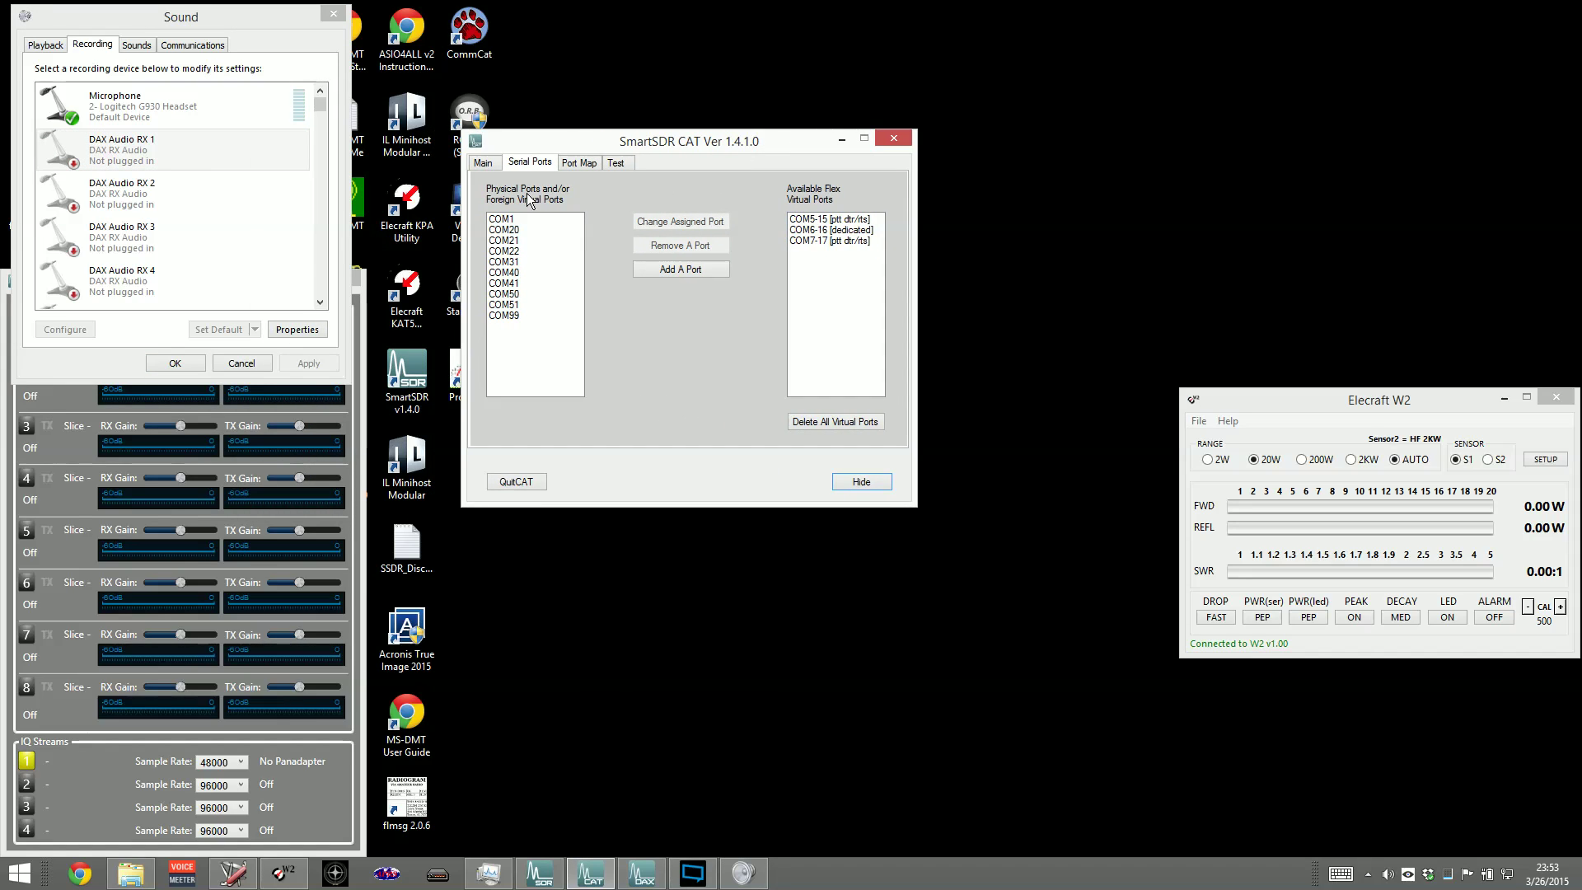
{"action": "left_click", "coordinate": [485, 163]}
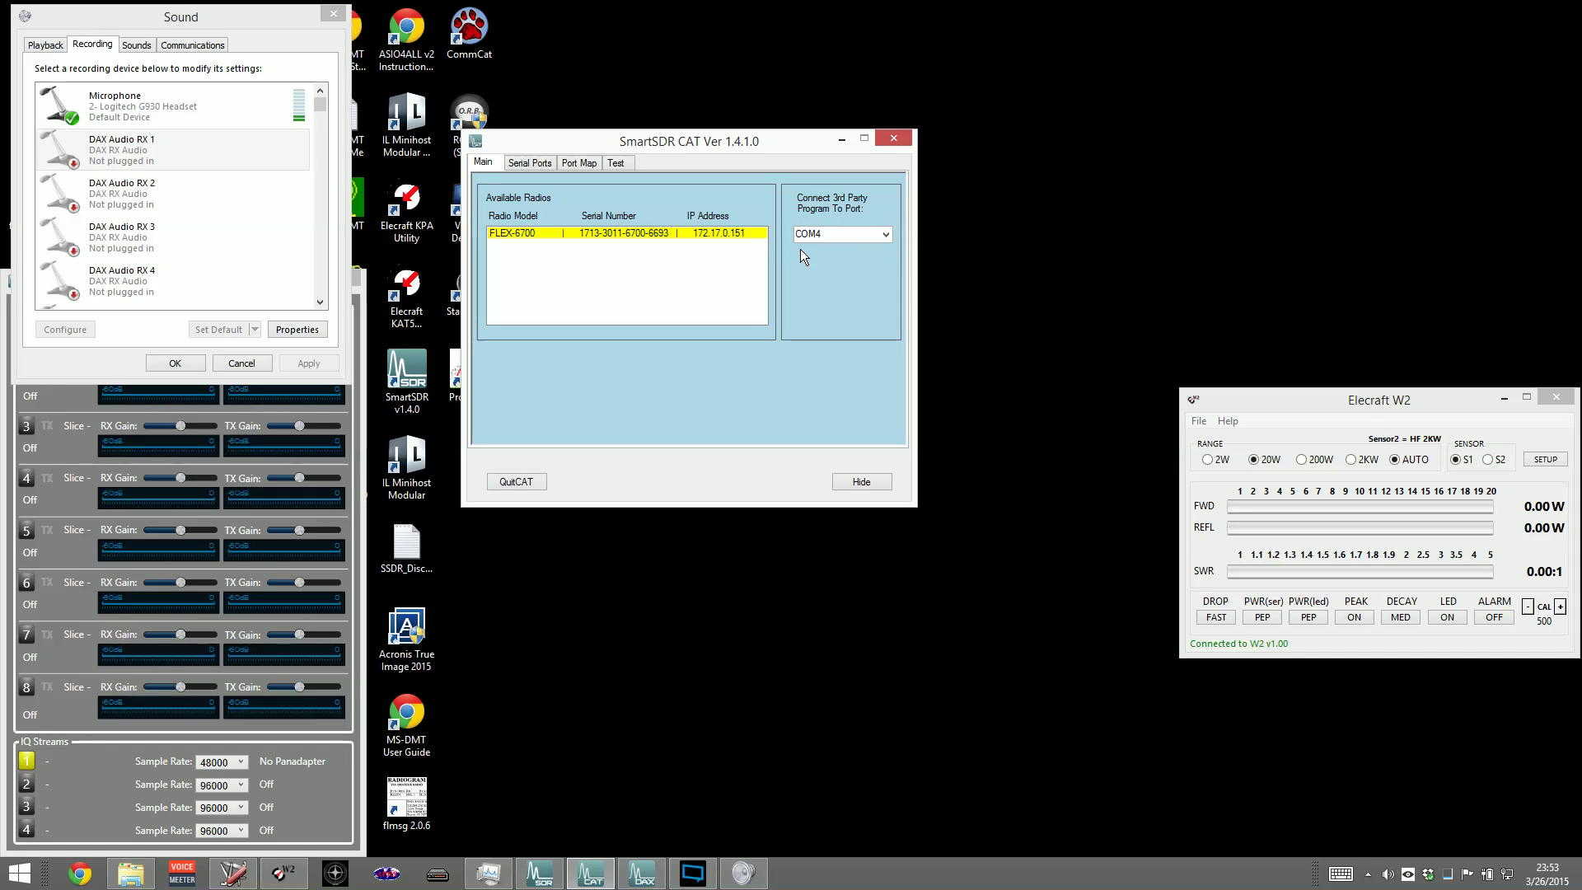
{"action": "left_click", "coordinate": [536, 165]}
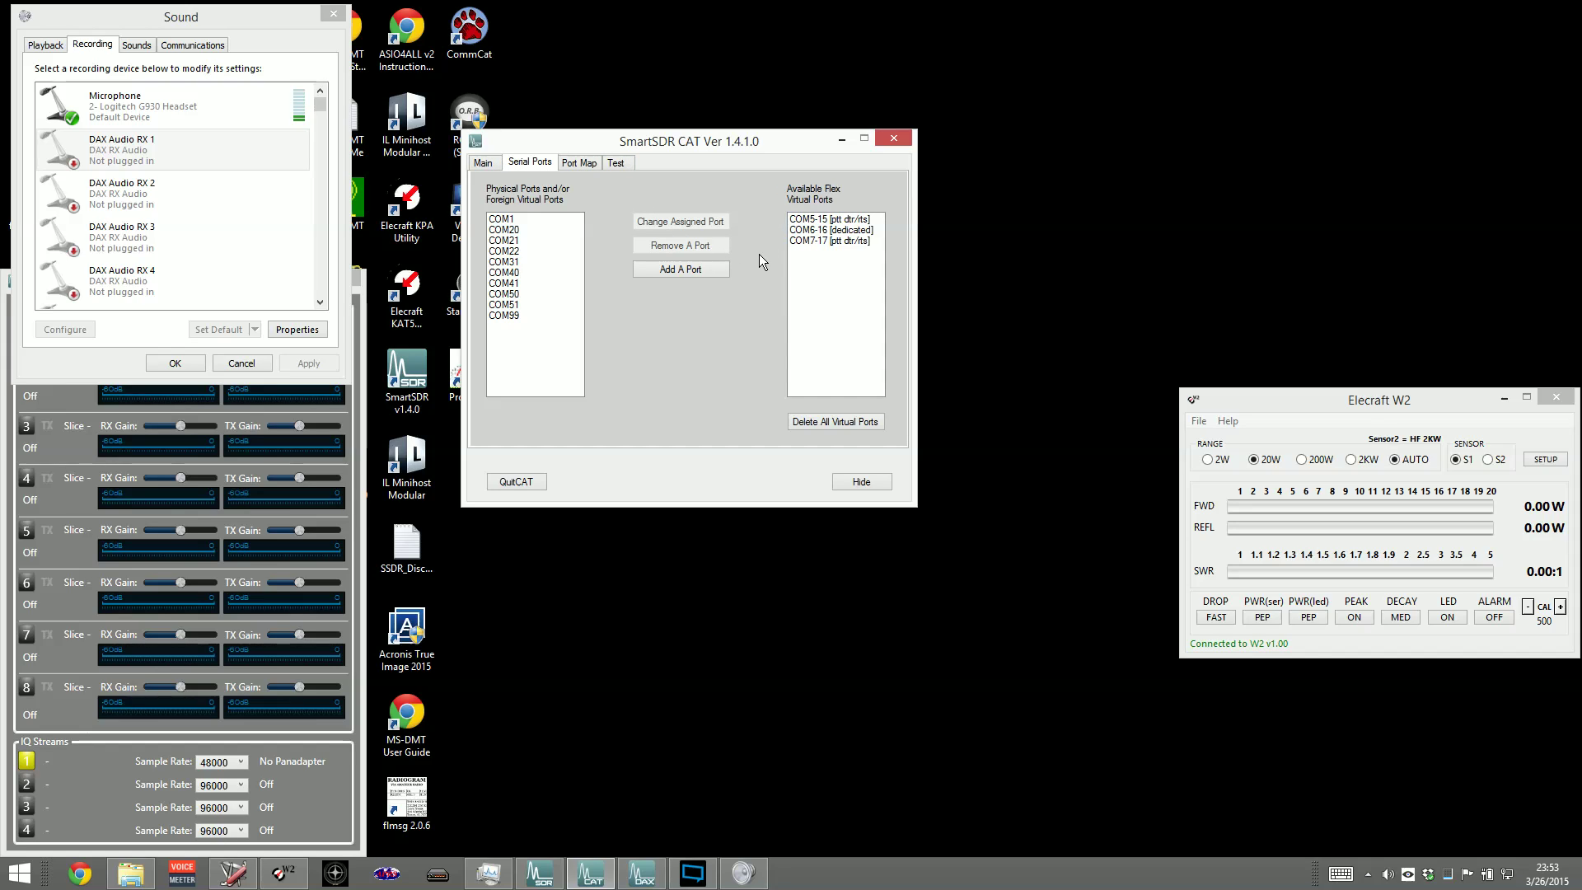
Inspect virtual ports COM5-15, COM6-16 and COM7-17, then hide the CAT window
{"action": "left_click", "coordinate": [818, 220]}
{"action": "left_click", "coordinate": [798, 231]}
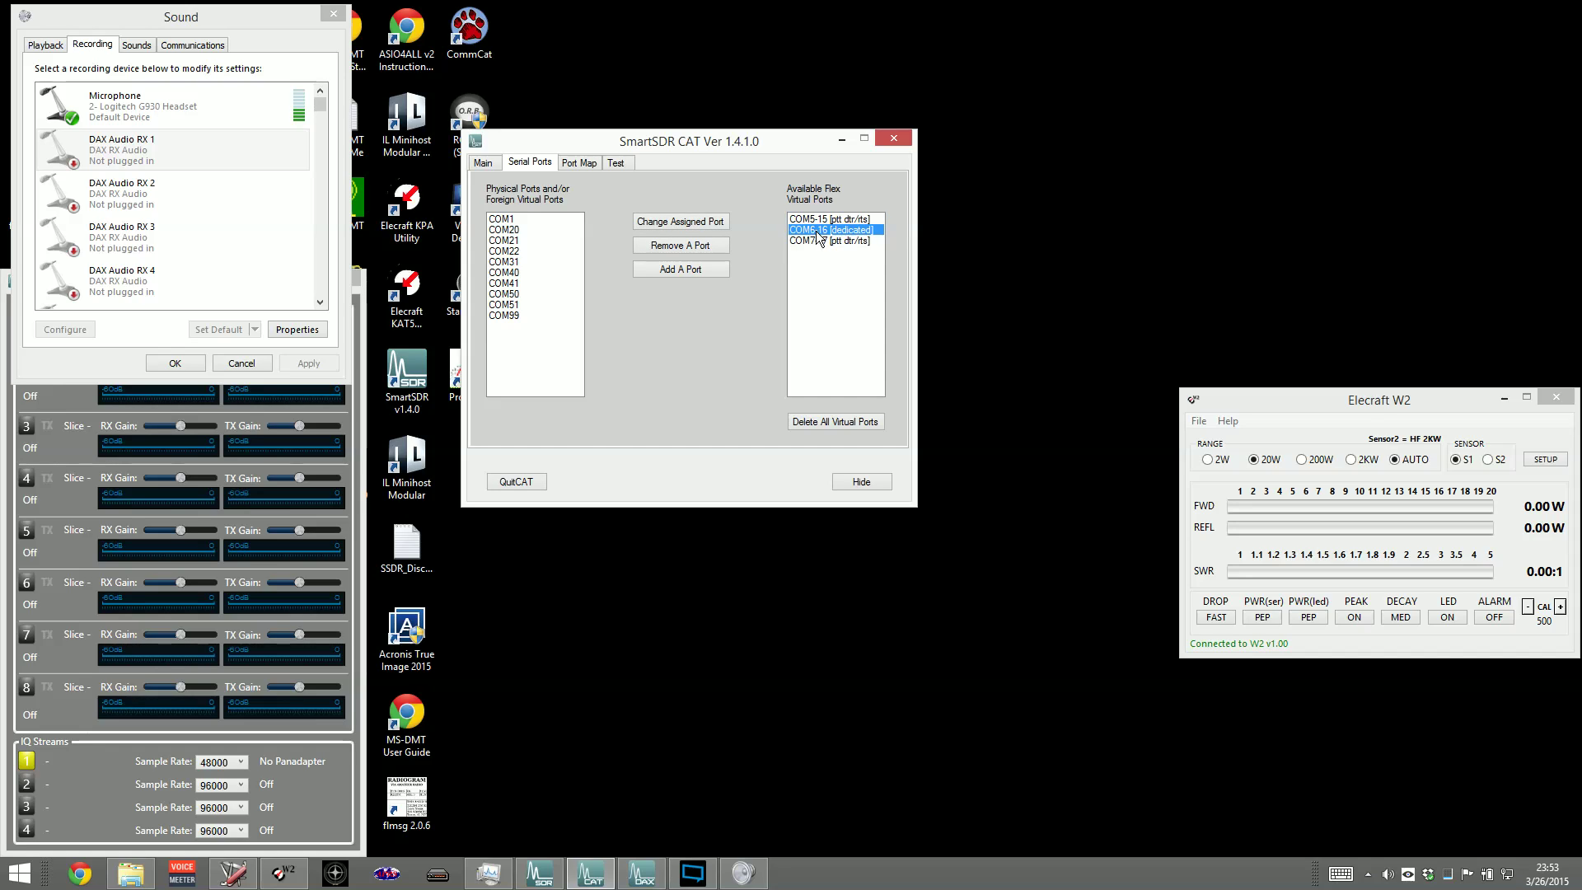
{"action": "left_click", "coordinate": [816, 241]}
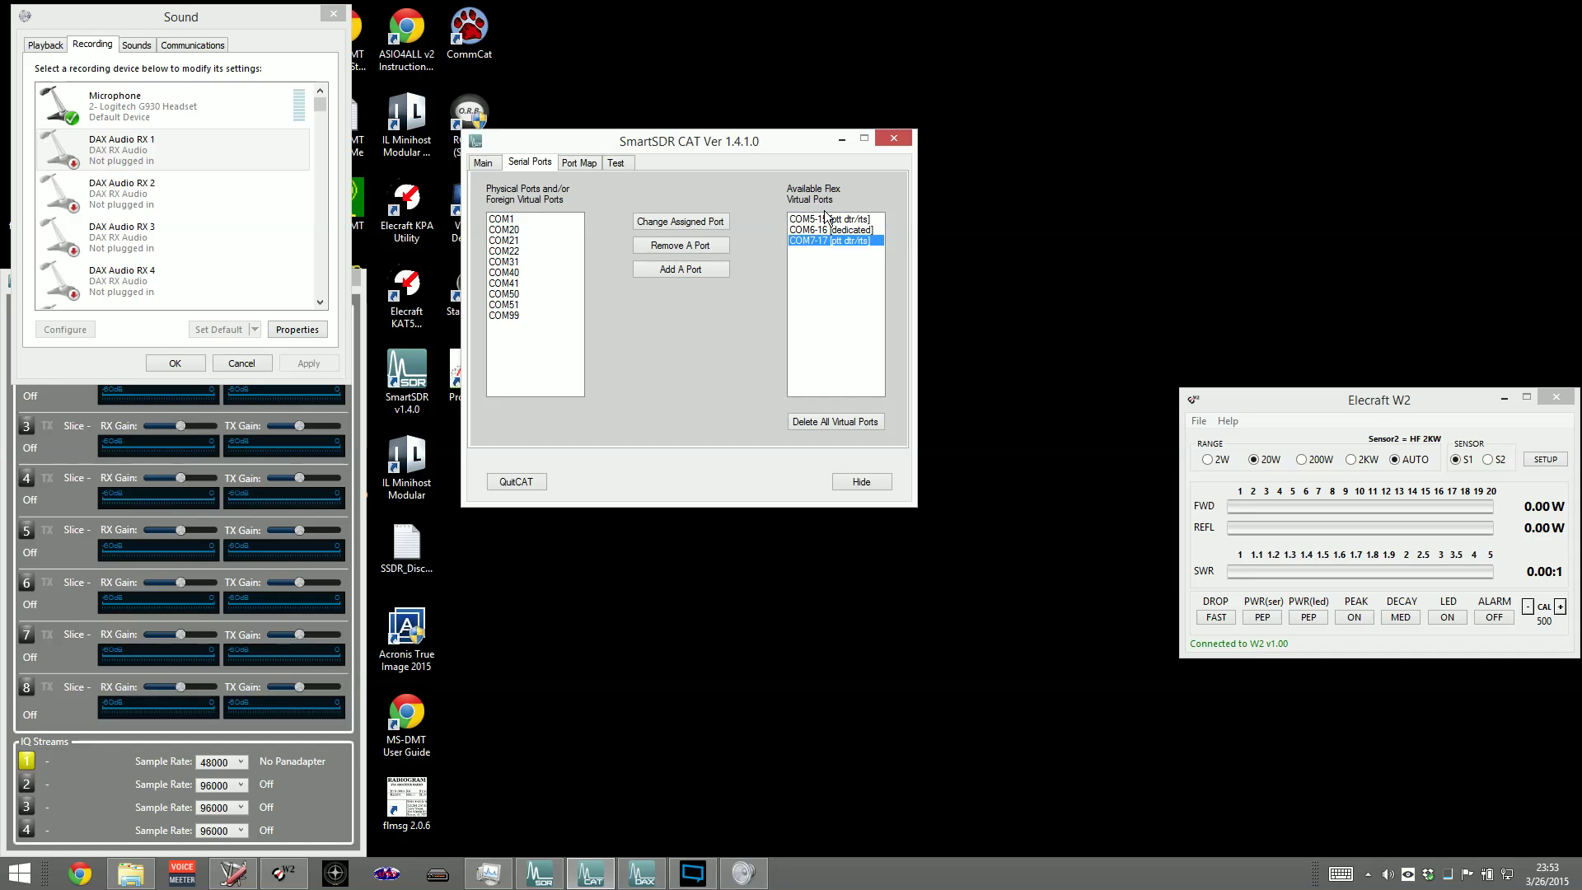
{"action": "left_click", "coordinate": [805, 220]}
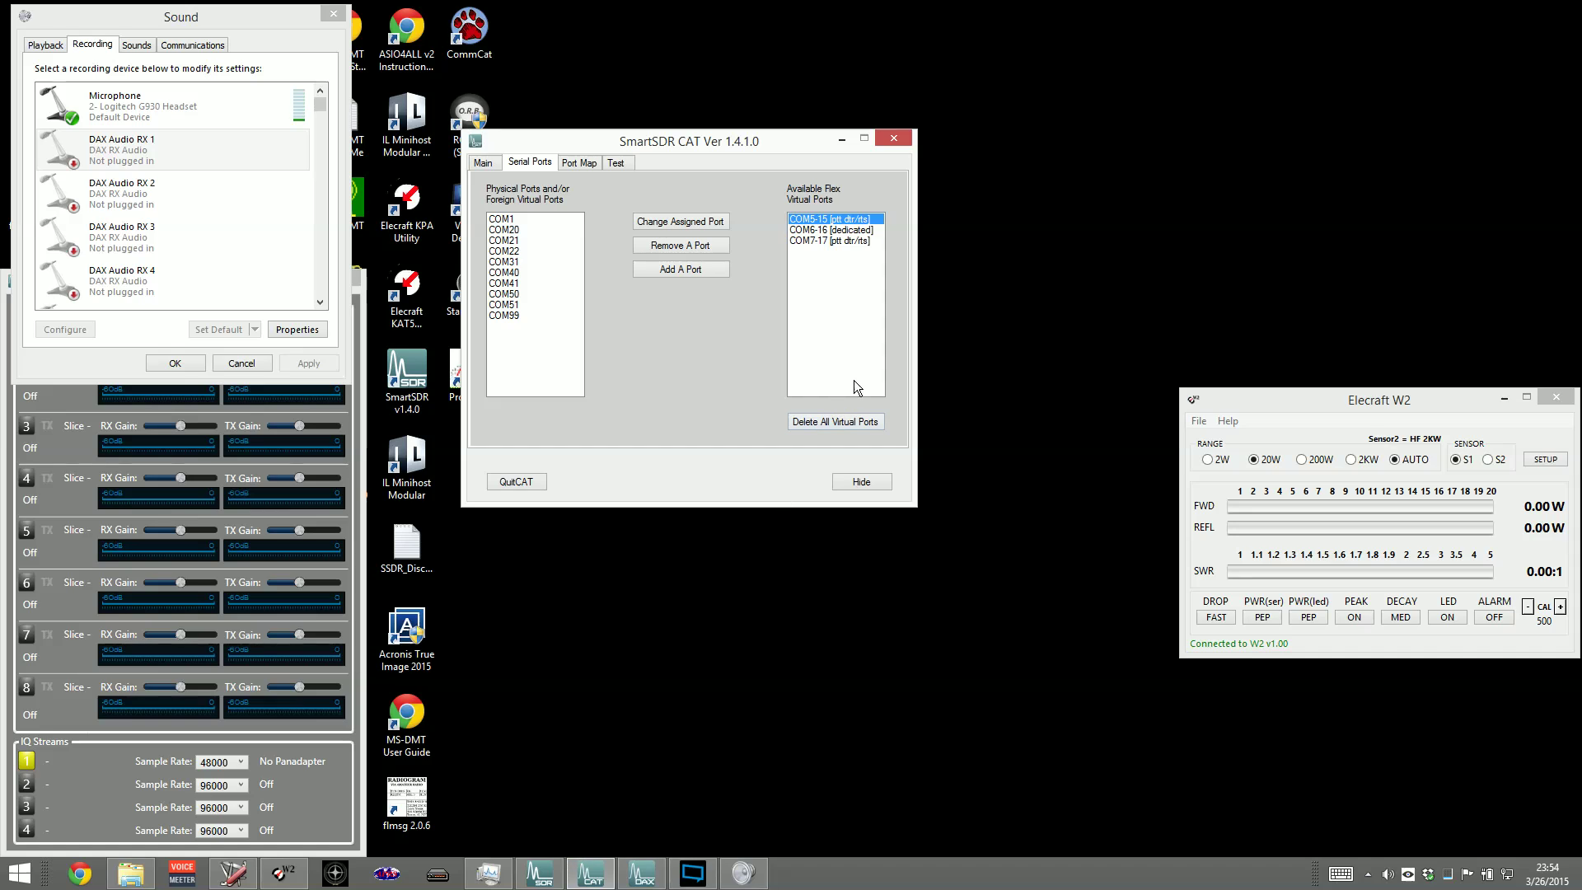
{"action": "left_click", "coordinate": [861, 483]}
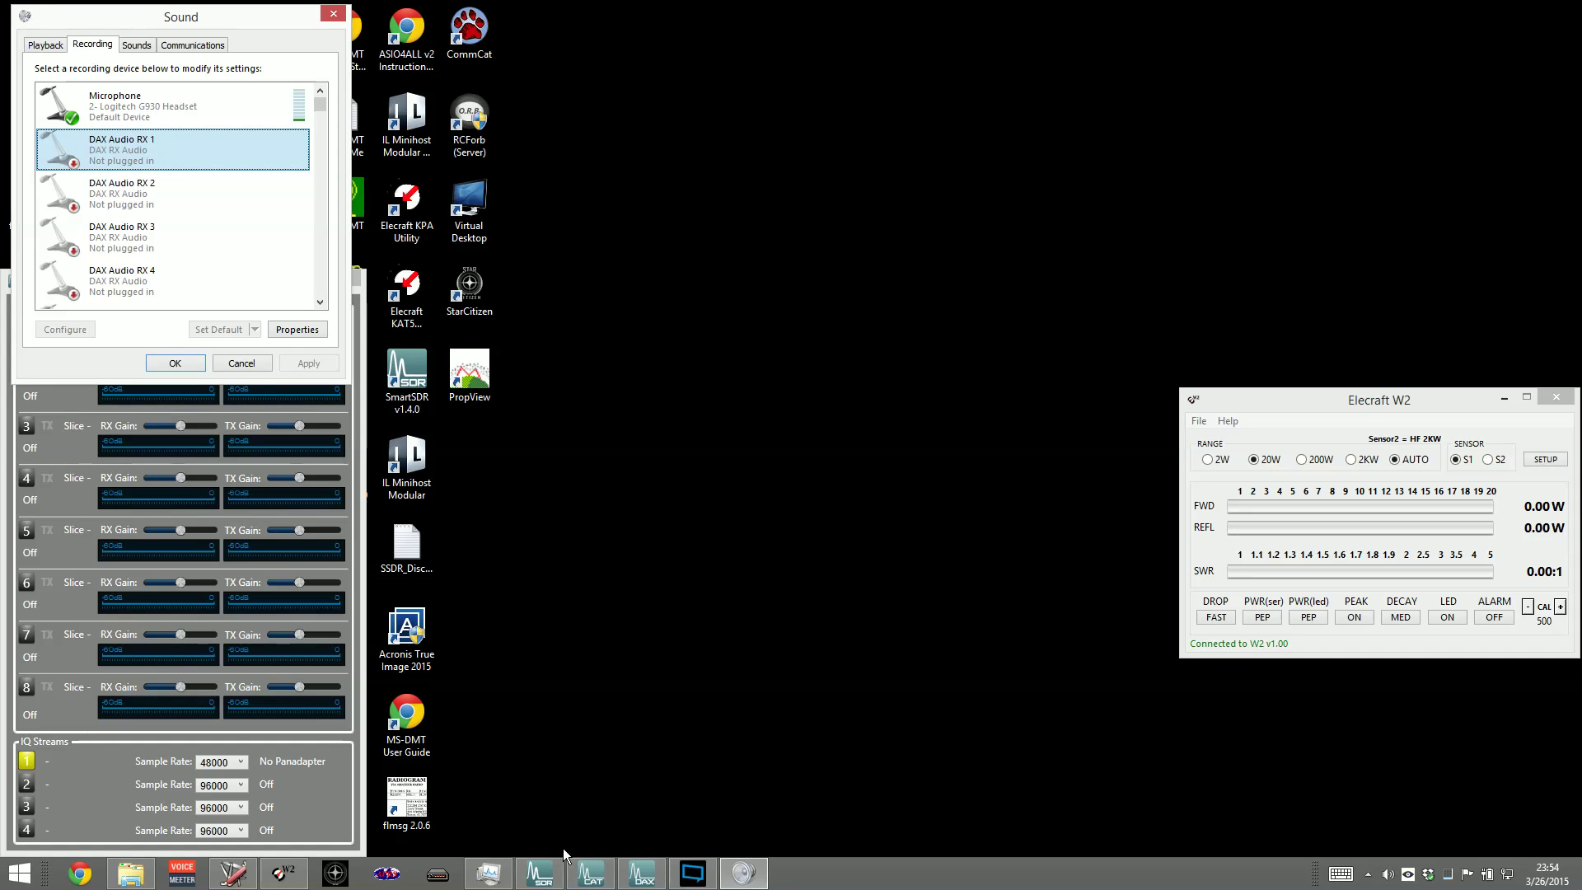
Restore the SmartSDR 144.390 MHz display and the SoundModem packet monitor
{"action": "left_click", "coordinate": [540, 876]}
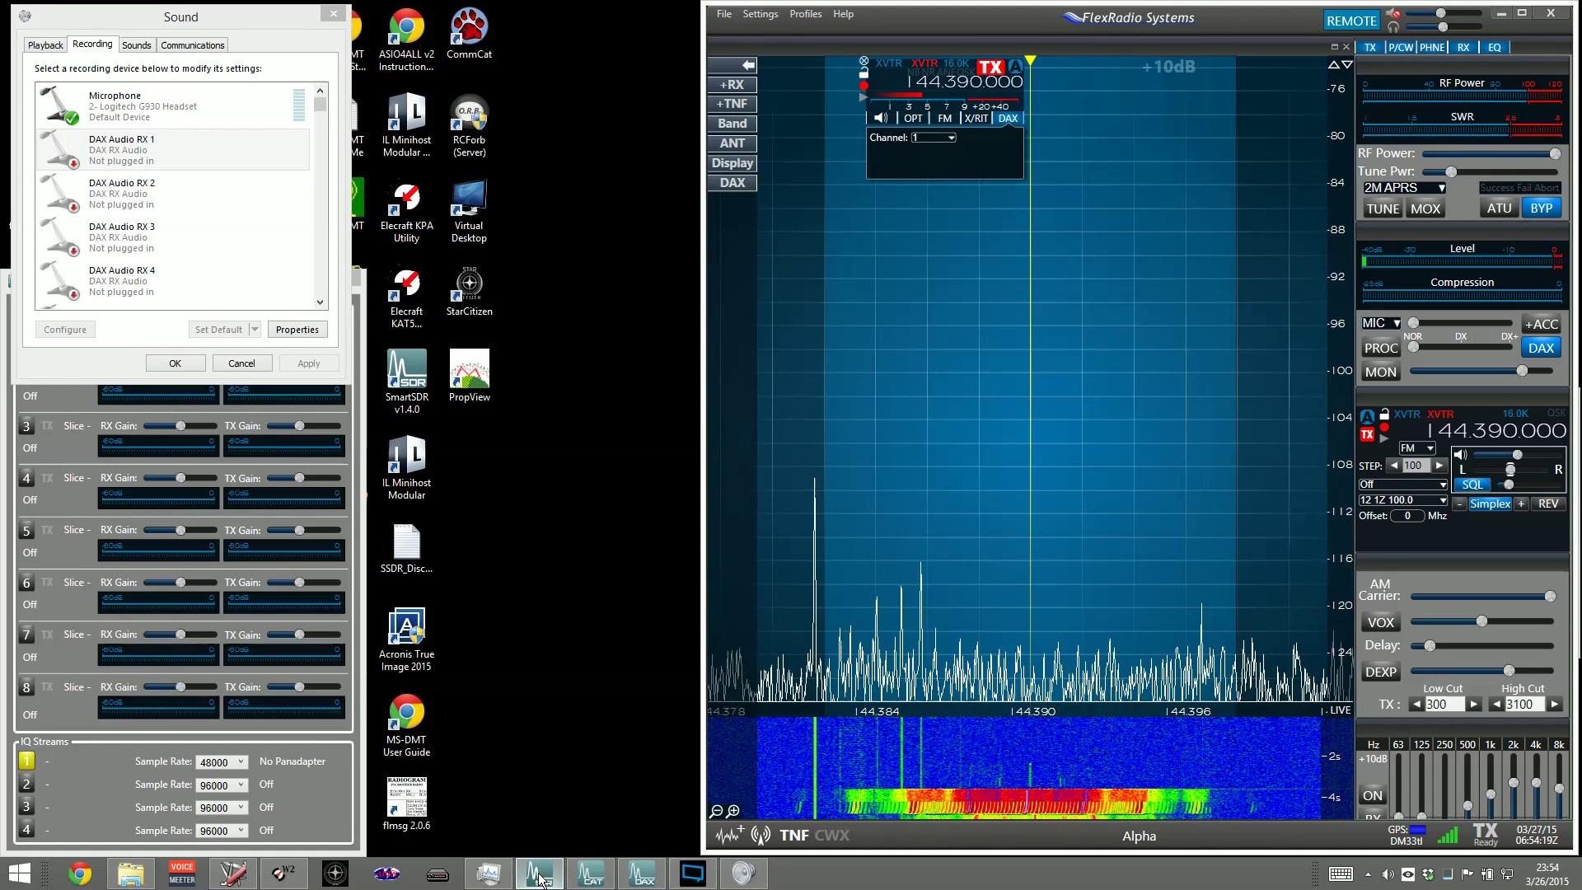
{"action": "left_click", "coordinate": [440, 876]}
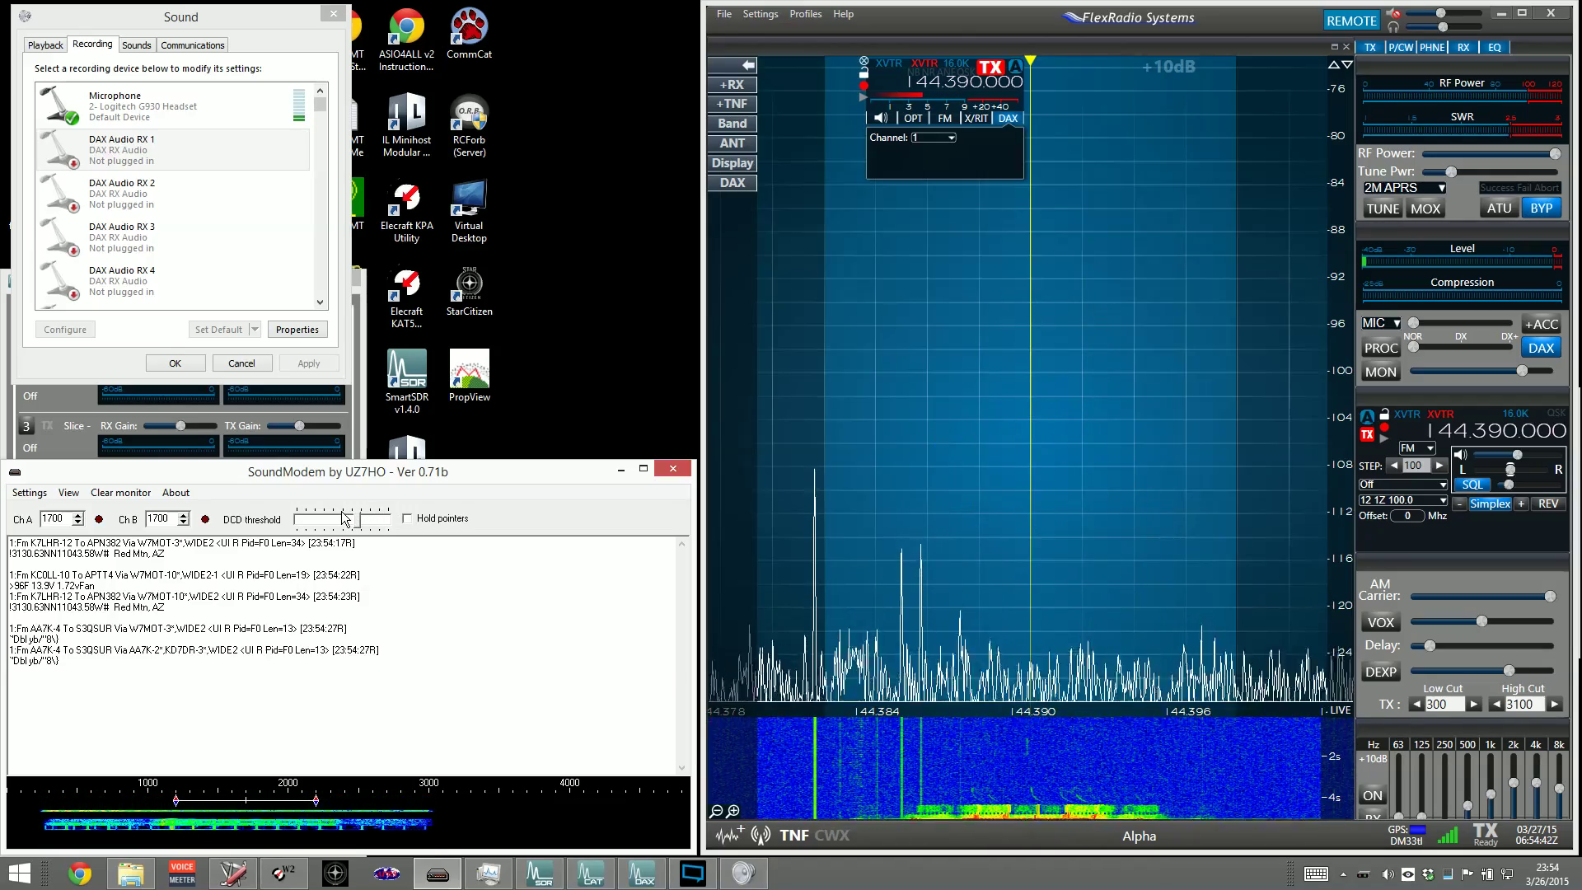
Review SoundModem's sound card and port settings, then close them without saving
{"action": "left_click", "coordinate": [29, 492]}
{"action": "left_click", "coordinate": [51, 547]}
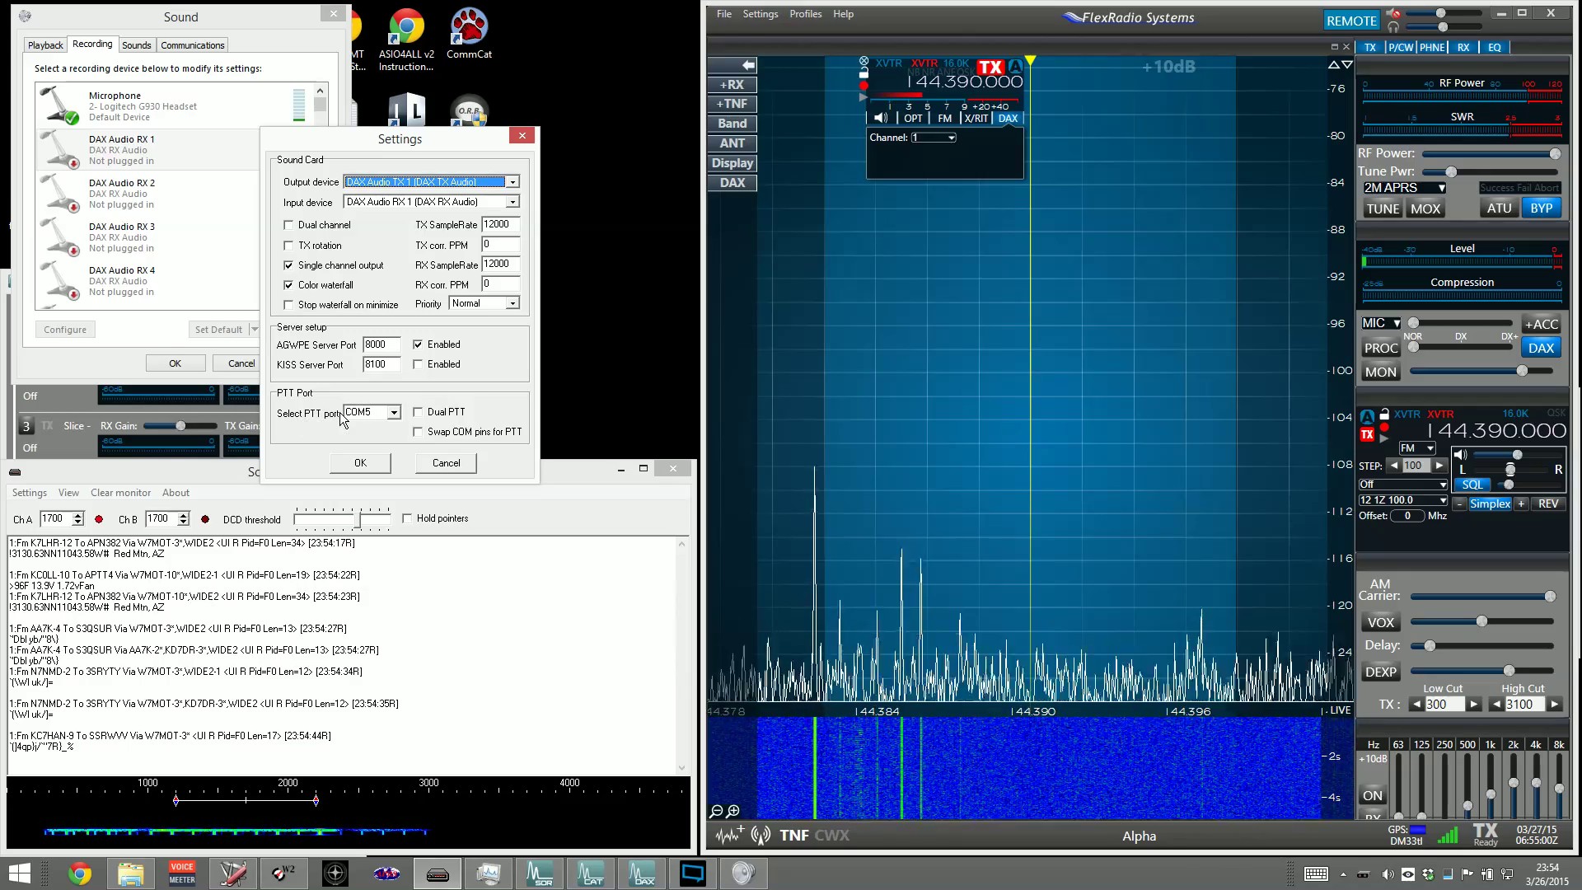
{"action": "left_click", "coordinate": [446, 464]}
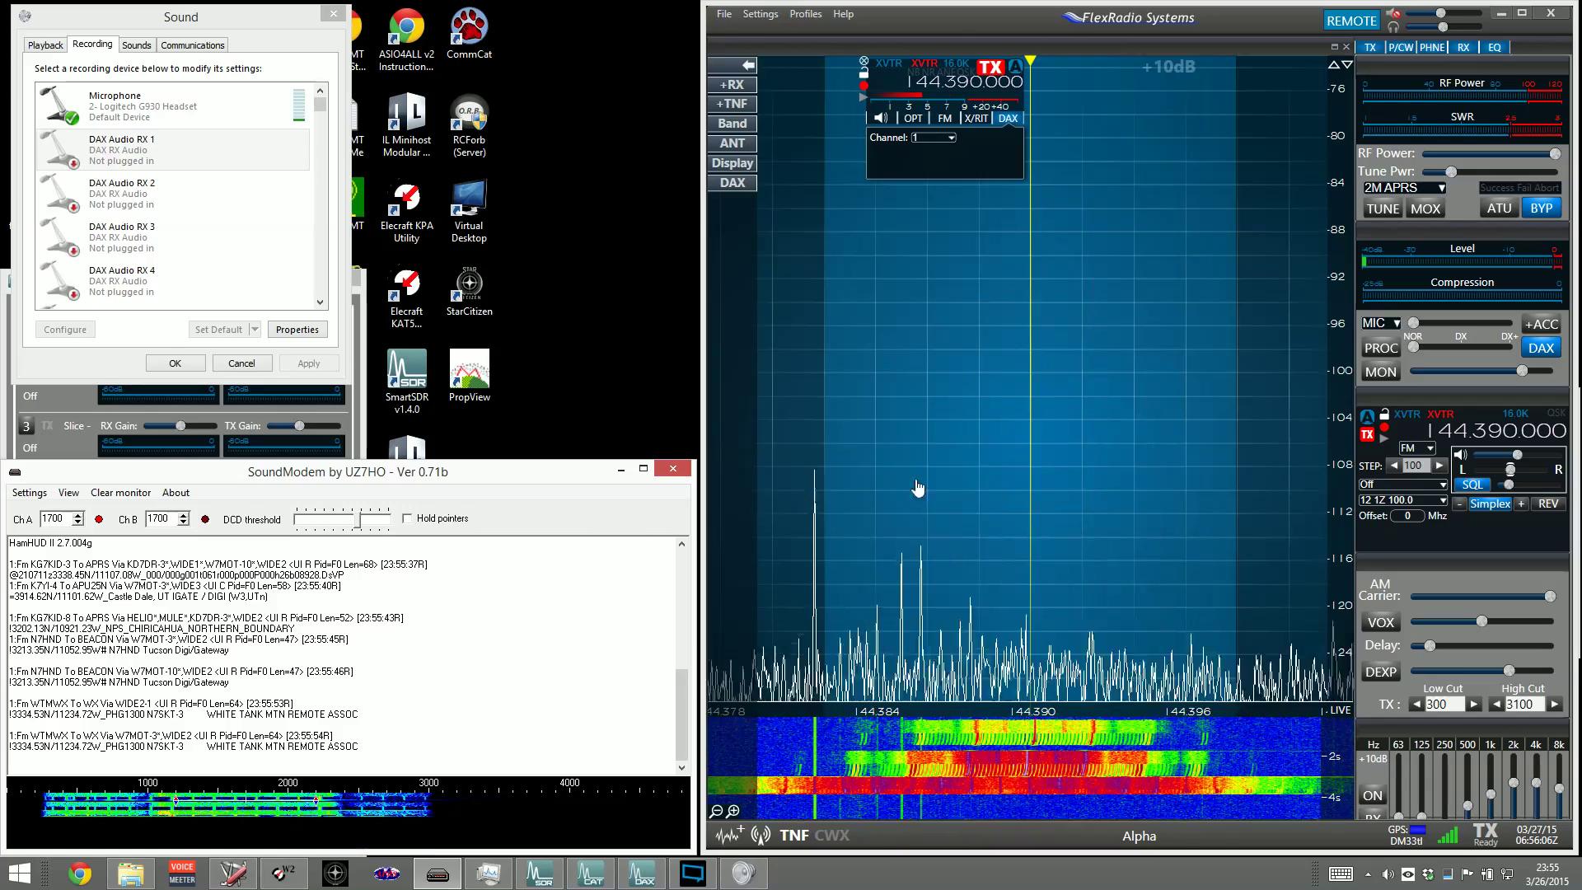
Launch APRSIS32 and let the Phoenix-area map and heard stations load with AGW OK
{"action": "left_click", "coordinate": [384, 874]}
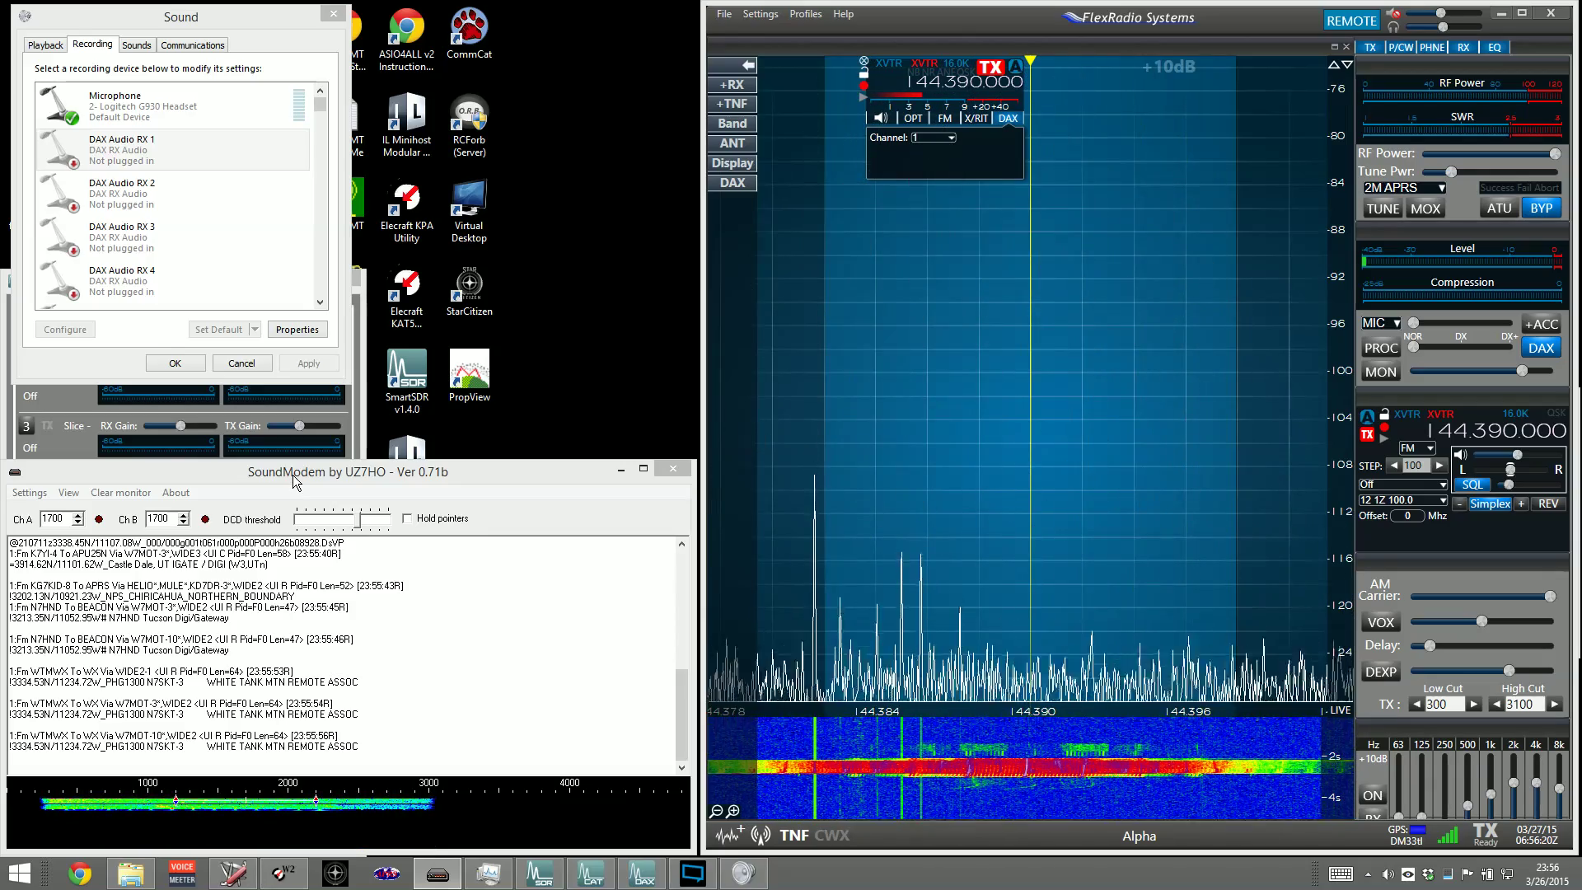
{"action": "left_click", "coordinate": [1394, 14]}
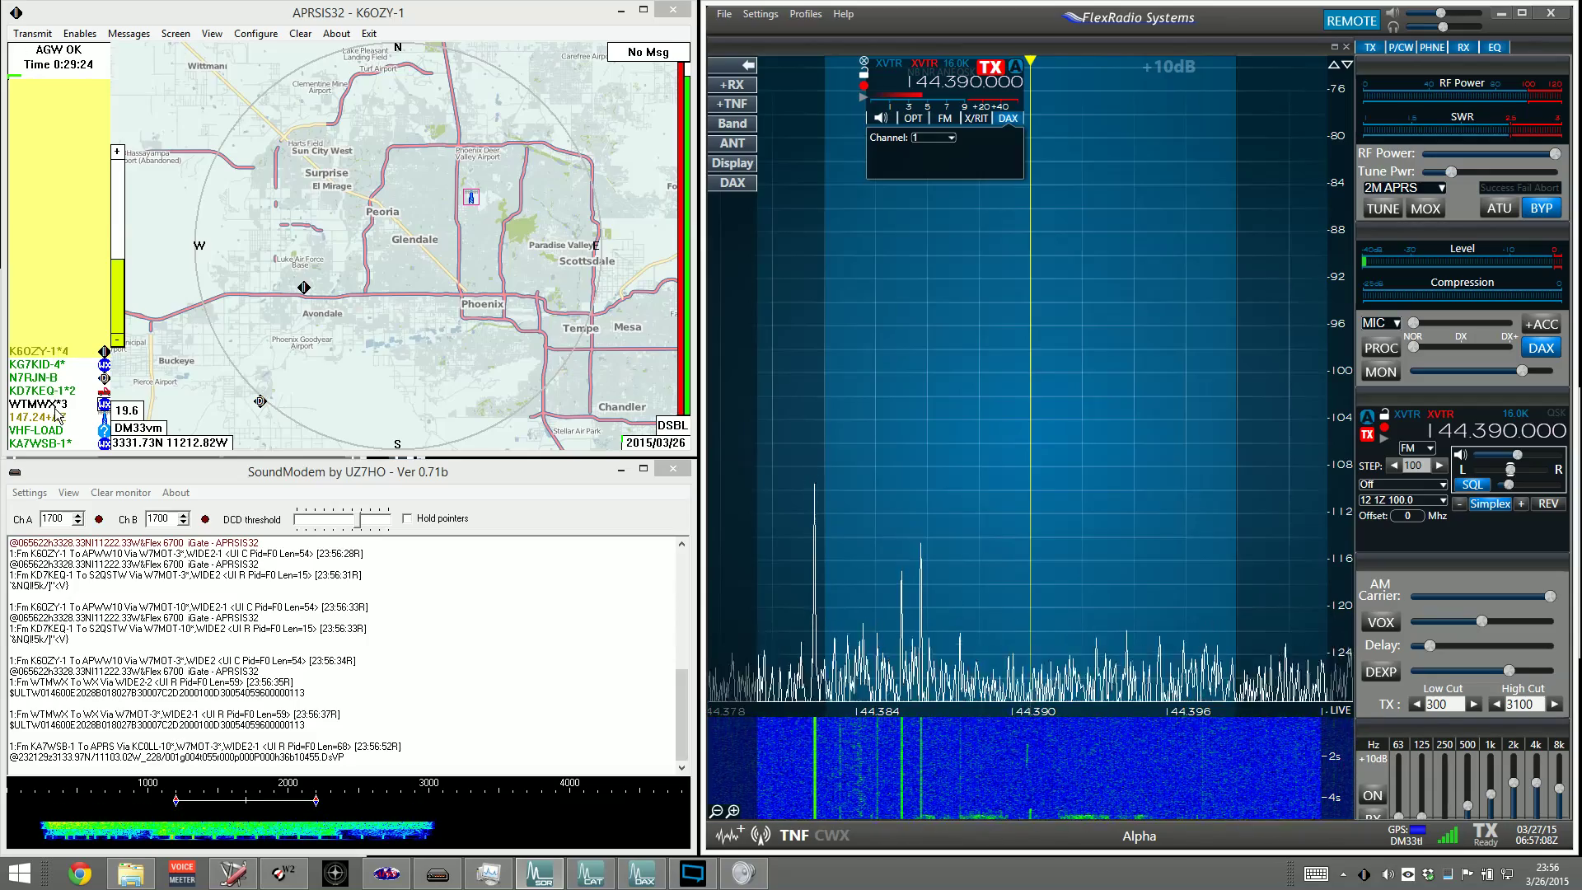
{"action": "left_click", "coordinate": [78, 34]}
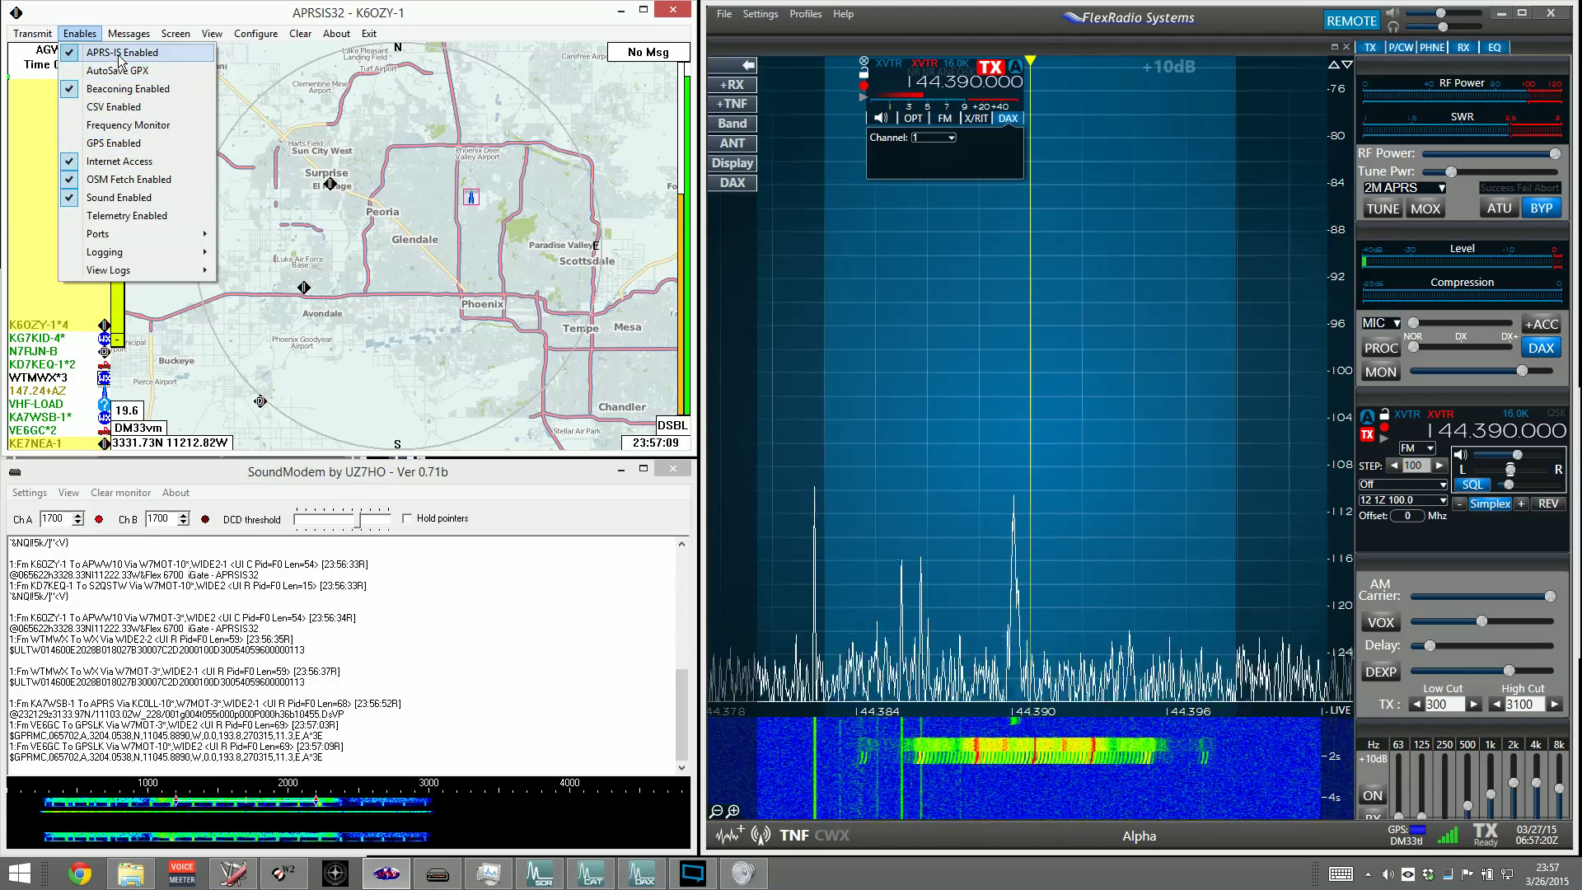
{"action": "left_click", "coordinate": [256, 33]}
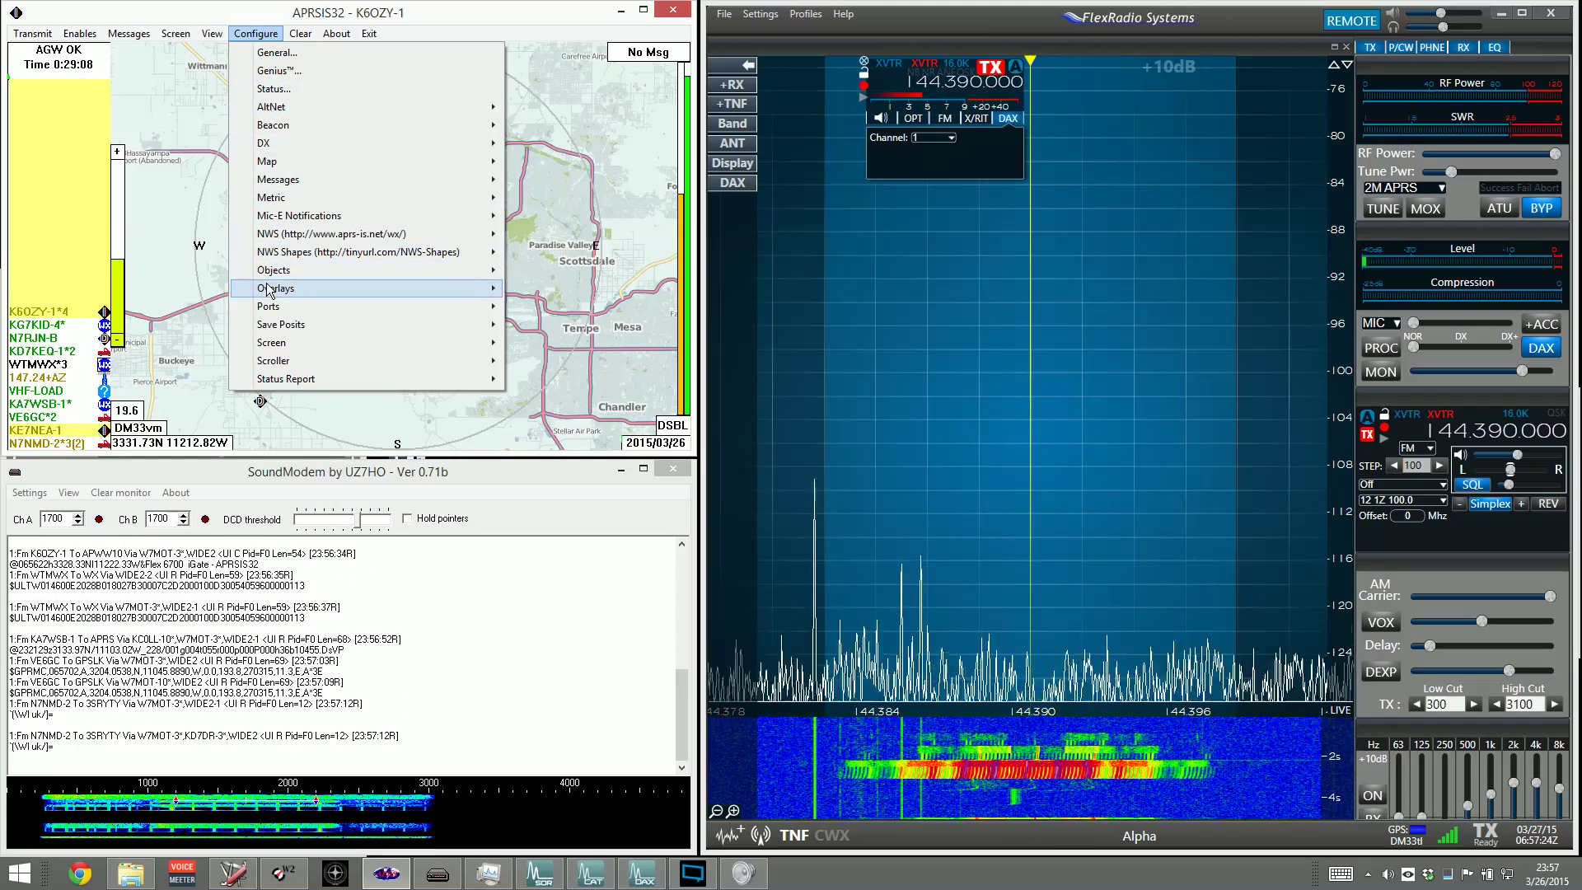
{"action": "mouse_move", "coordinate": [485, 306]}
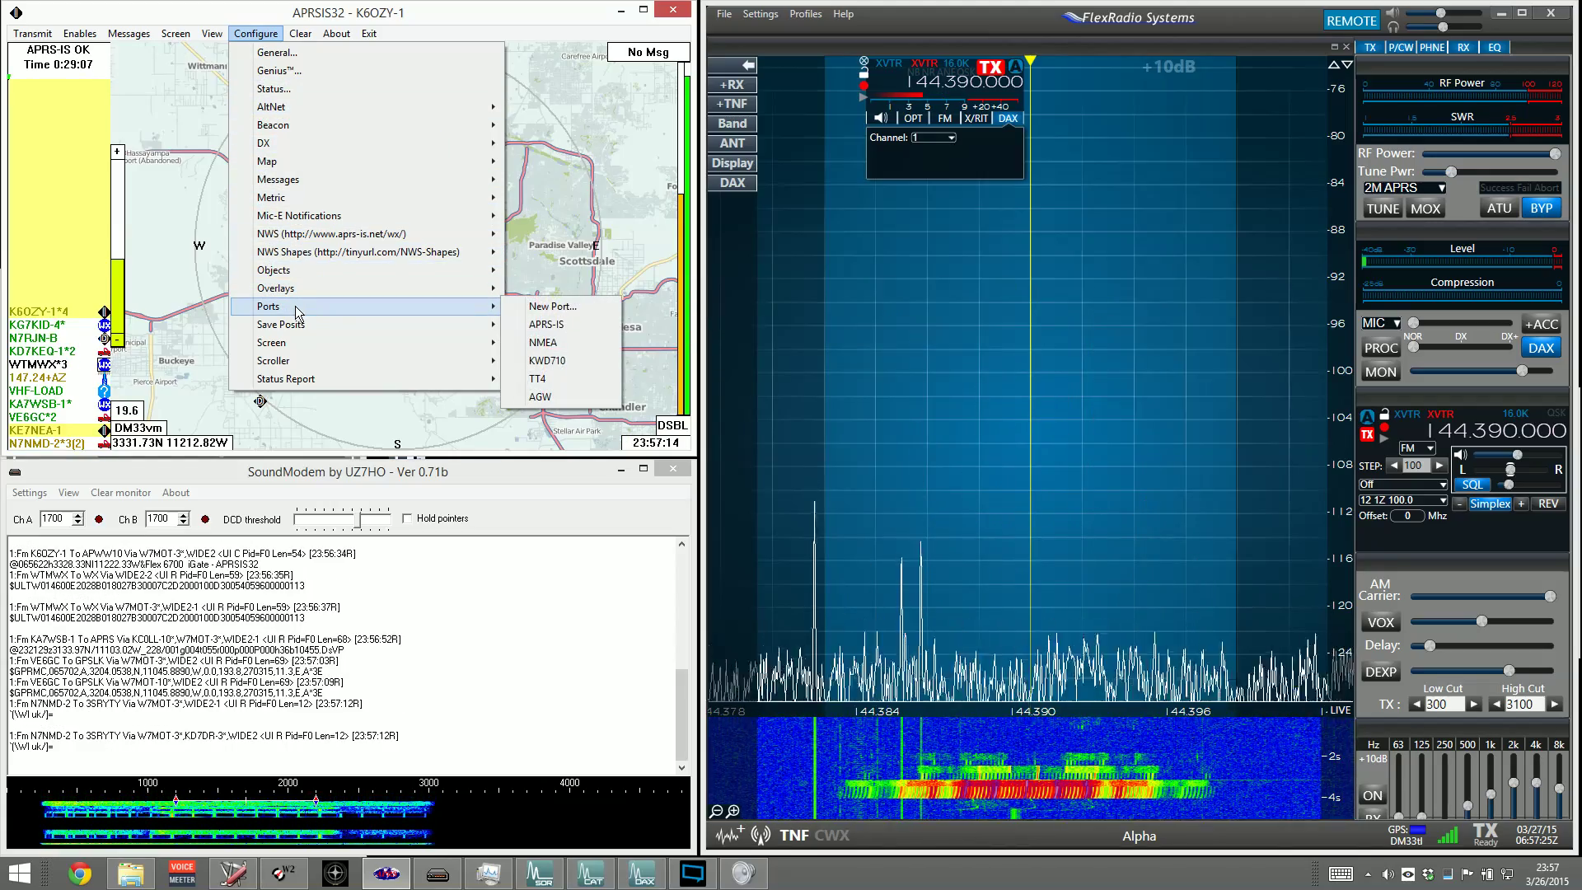
{"action": "left_click", "coordinate": [548, 306]}
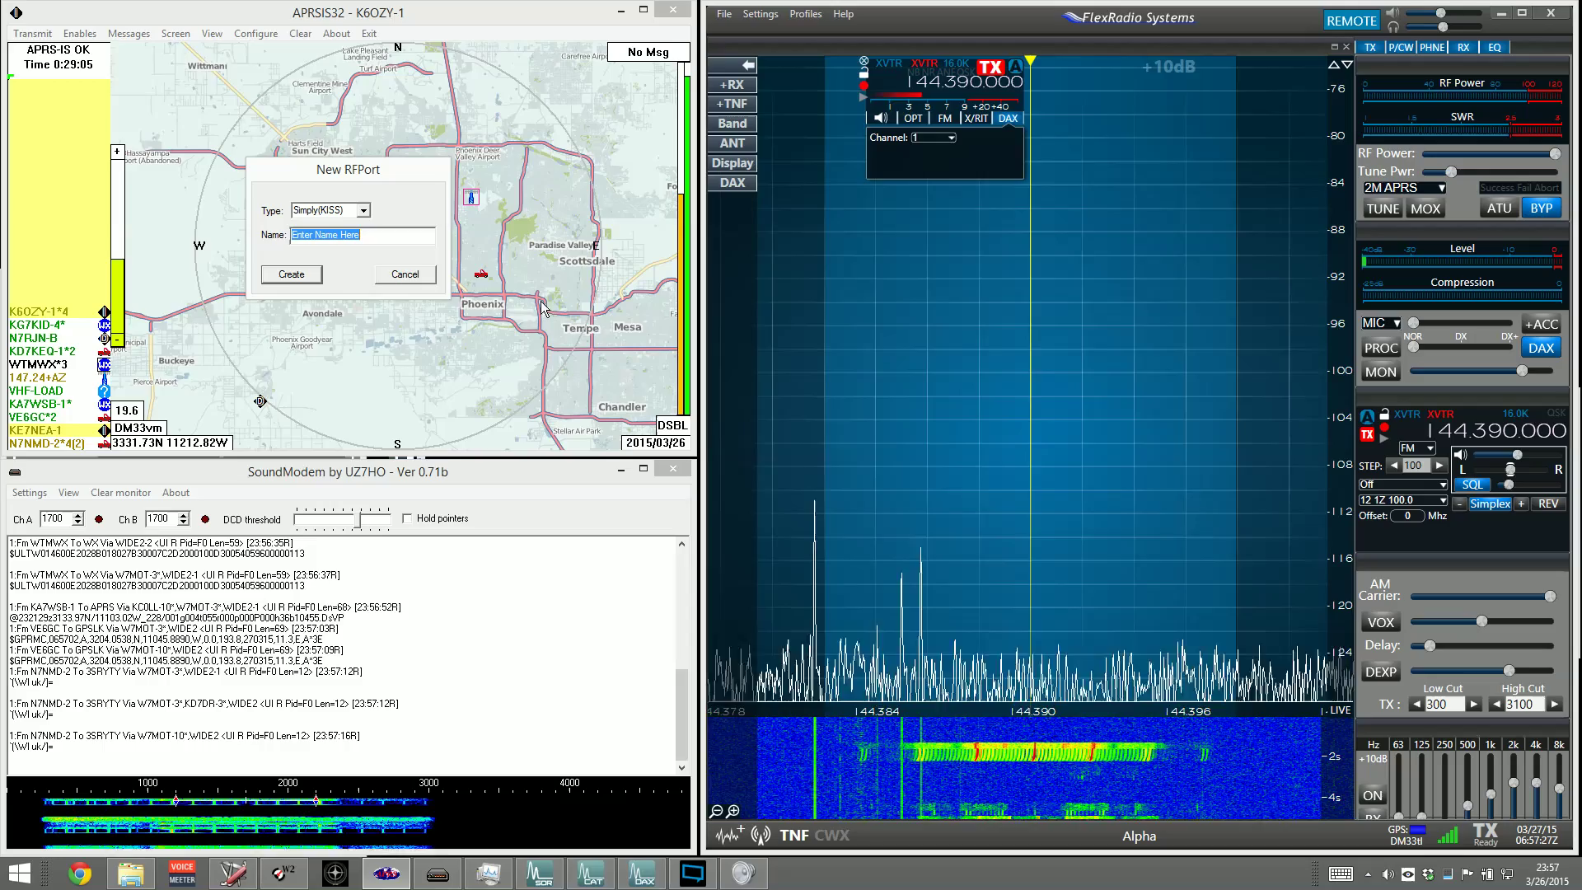
{"action": "left_click", "coordinate": [364, 211]}
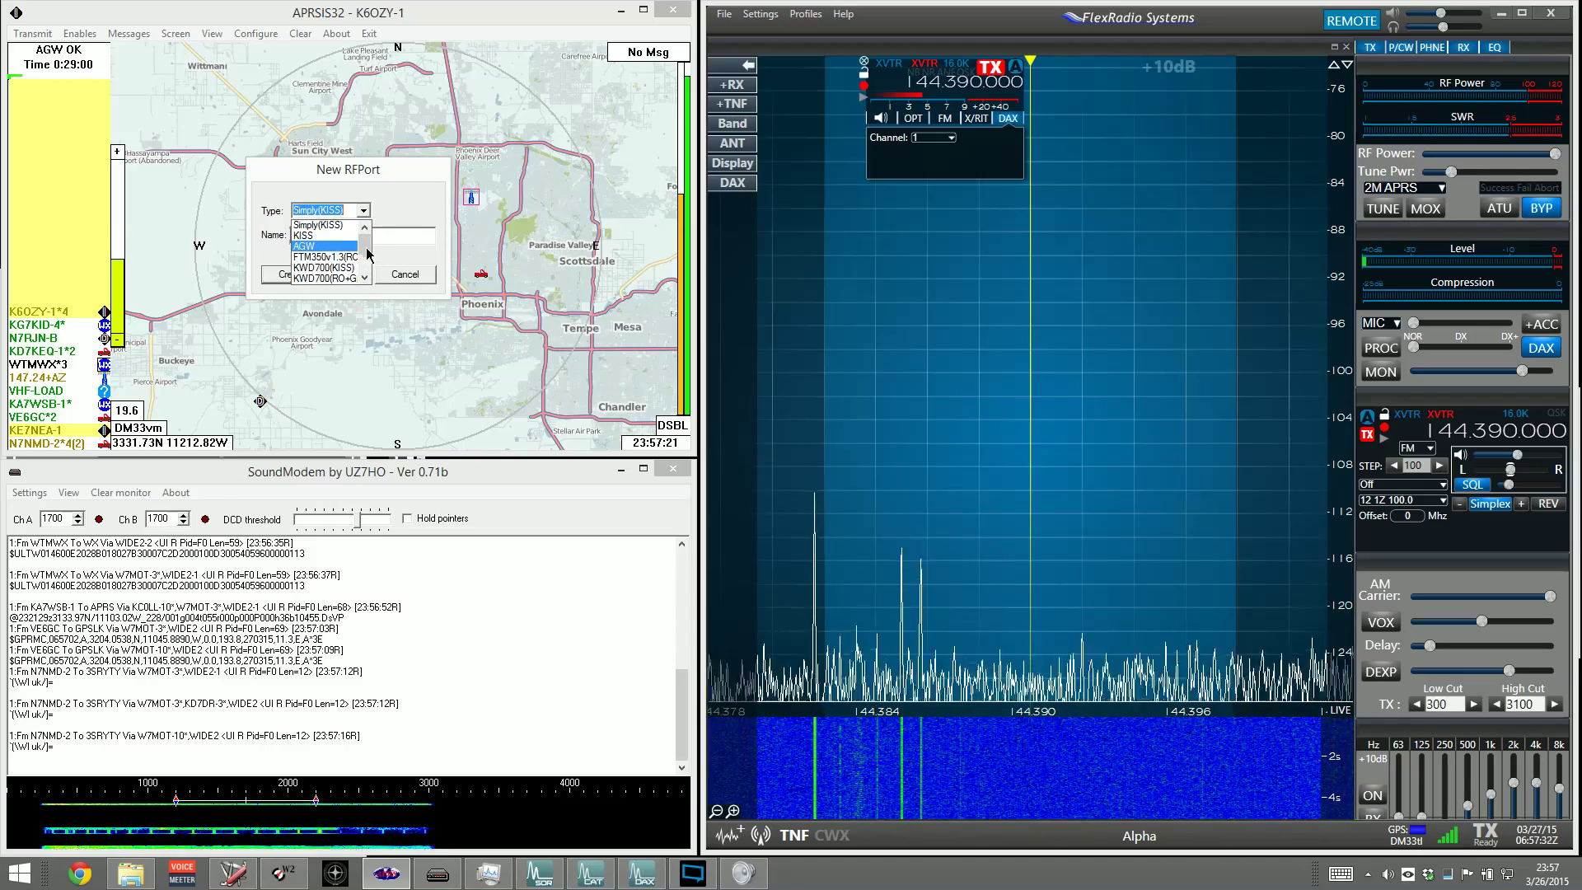
{"action": "left_click_drag", "start_coordinate": [368, 253], "coordinate": [357, 251]}
{"action": "left_click", "coordinate": [357, 247]}
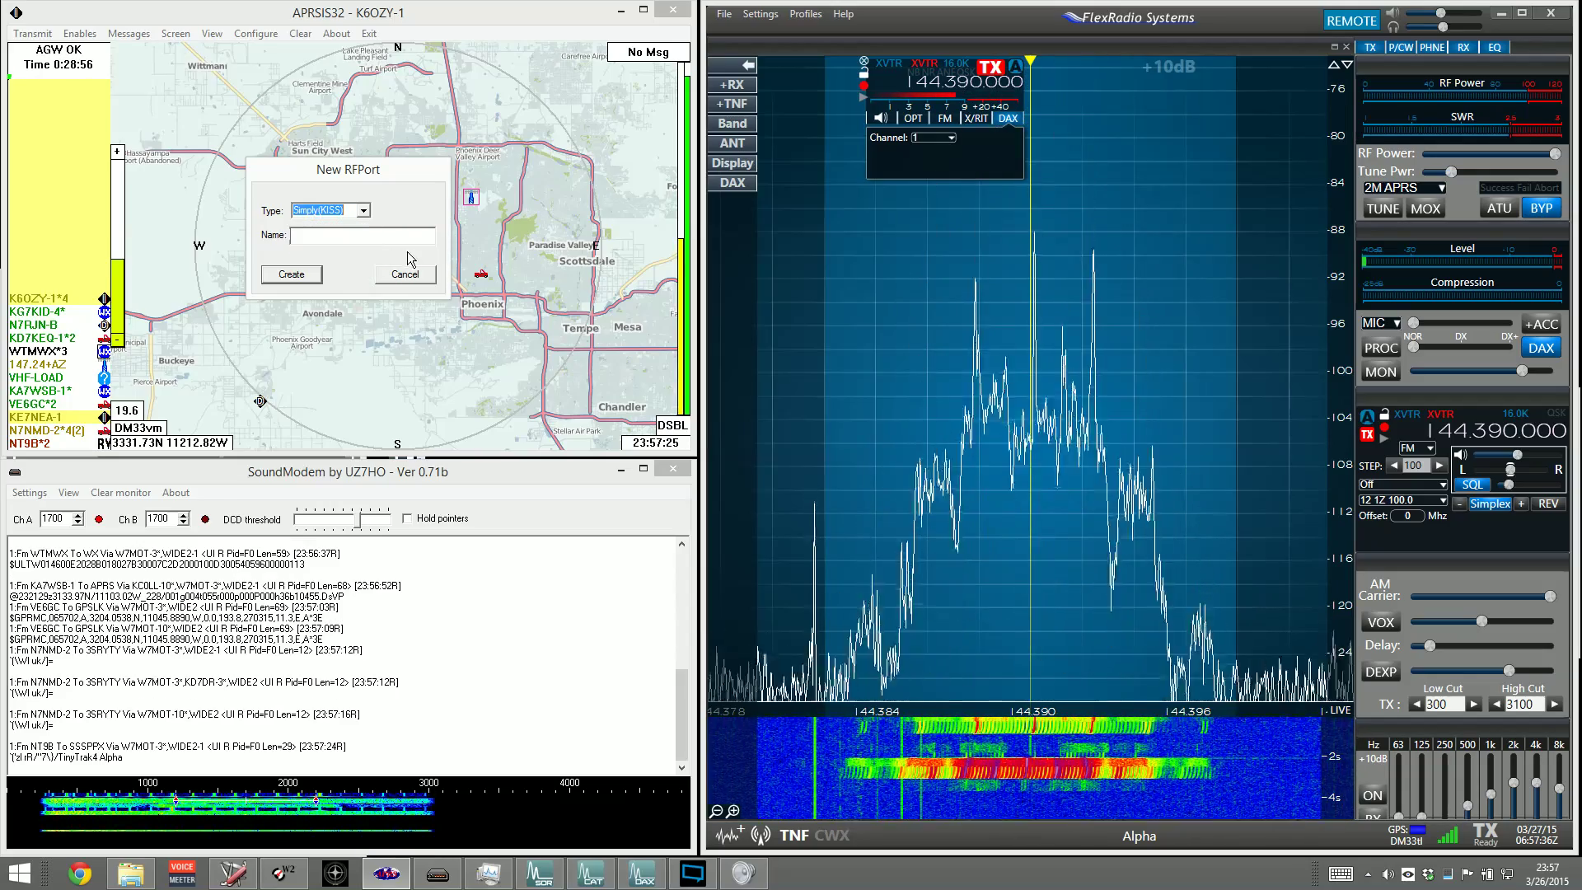
{"action": "left_click", "coordinate": [406, 274]}
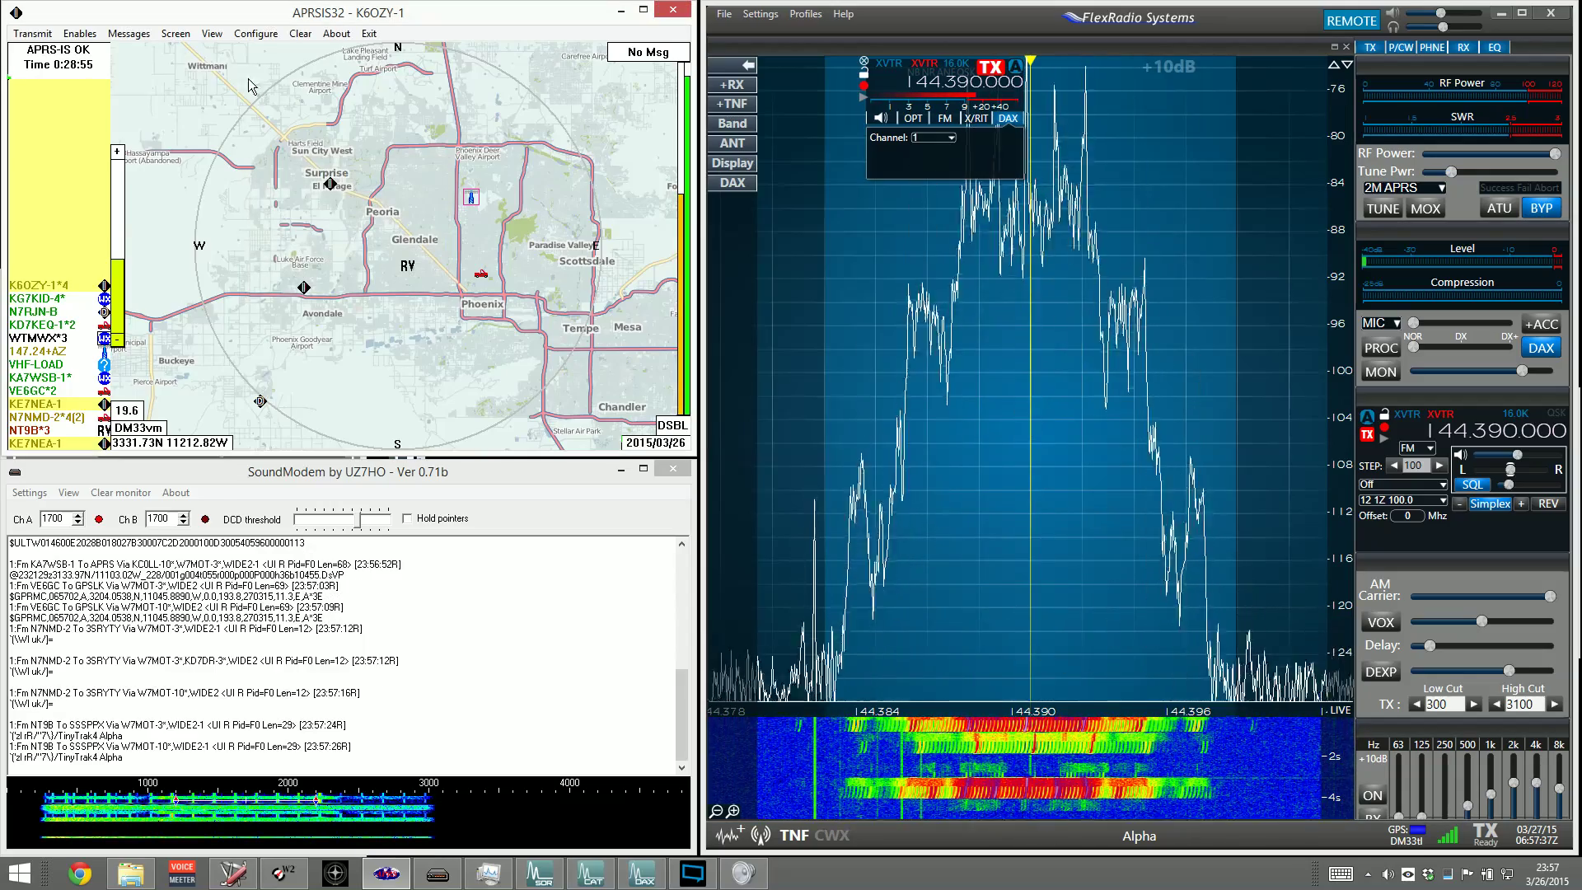
Open the AGW port settings under Configure > Ports > AGW to review baud and gating
{"action": "left_click", "coordinate": [266, 33]}
{"action": "mouse_move", "coordinate": [450, 308]}
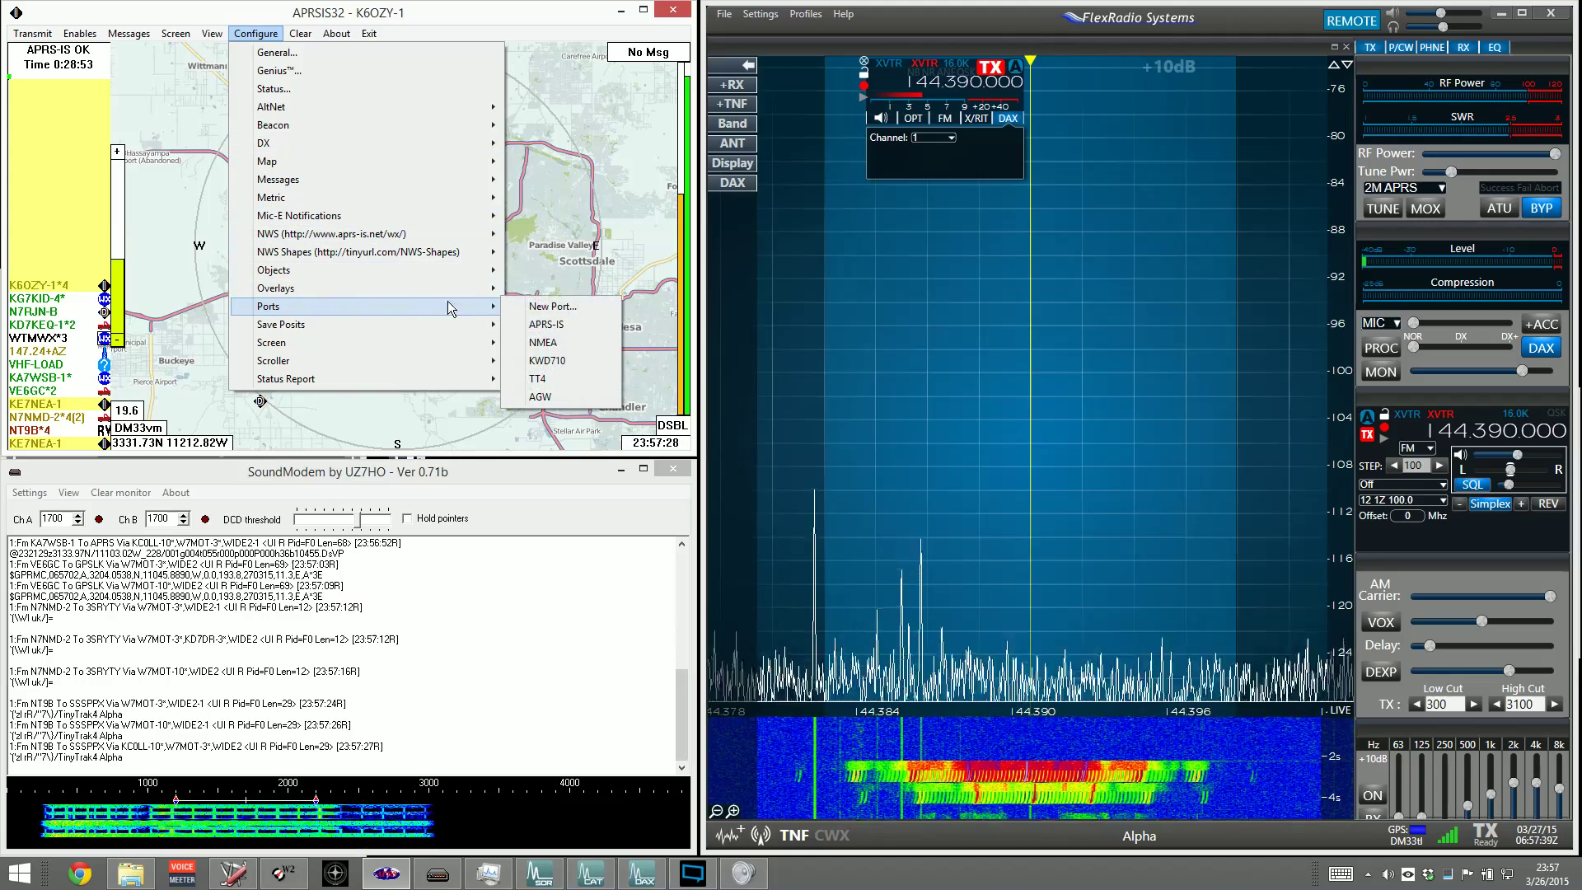
{"action": "left_click", "coordinate": [540, 396]}
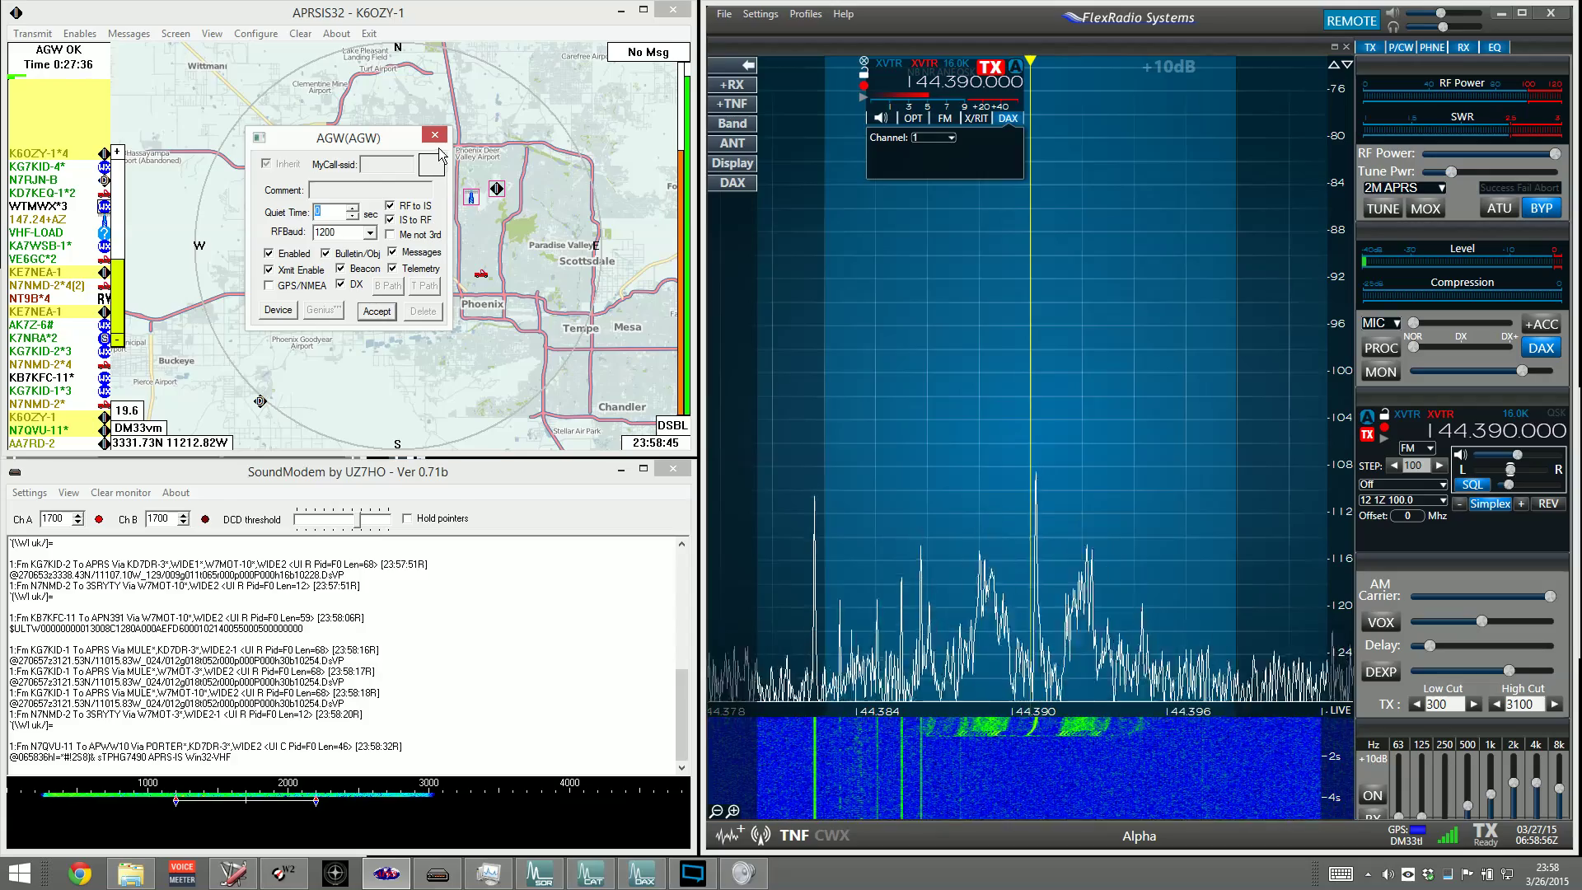
Close the AGW settings, then disable and re-enable the AGW port under Enables > Ports
{"action": "left_click", "coordinate": [435, 135]}
{"action": "left_click", "coordinate": [80, 33]}
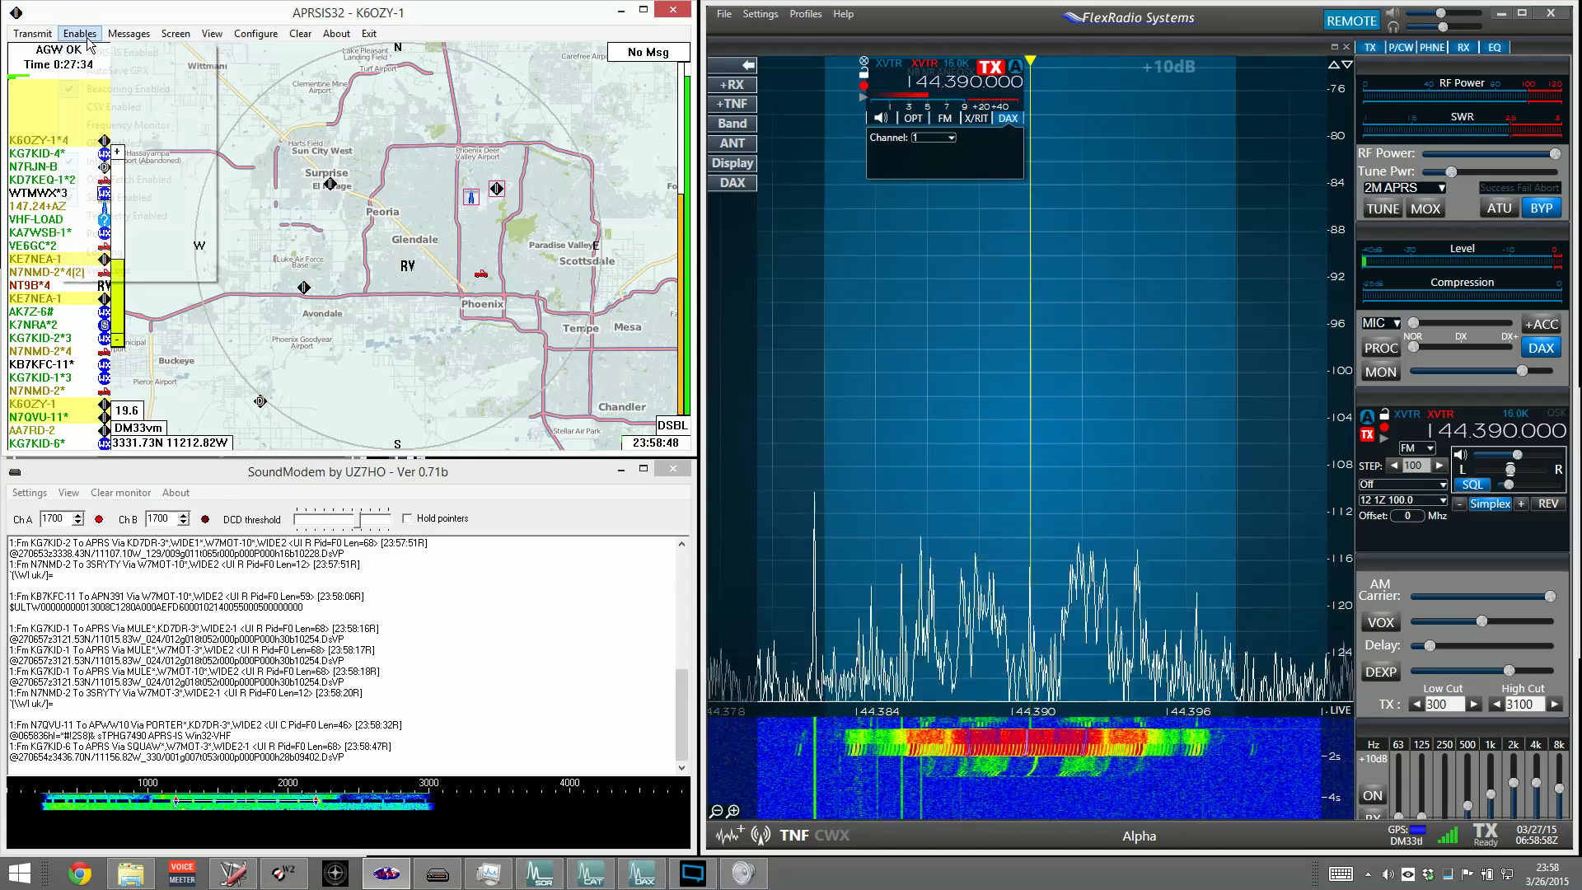
{"action": "mouse_move", "coordinate": [131, 238]}
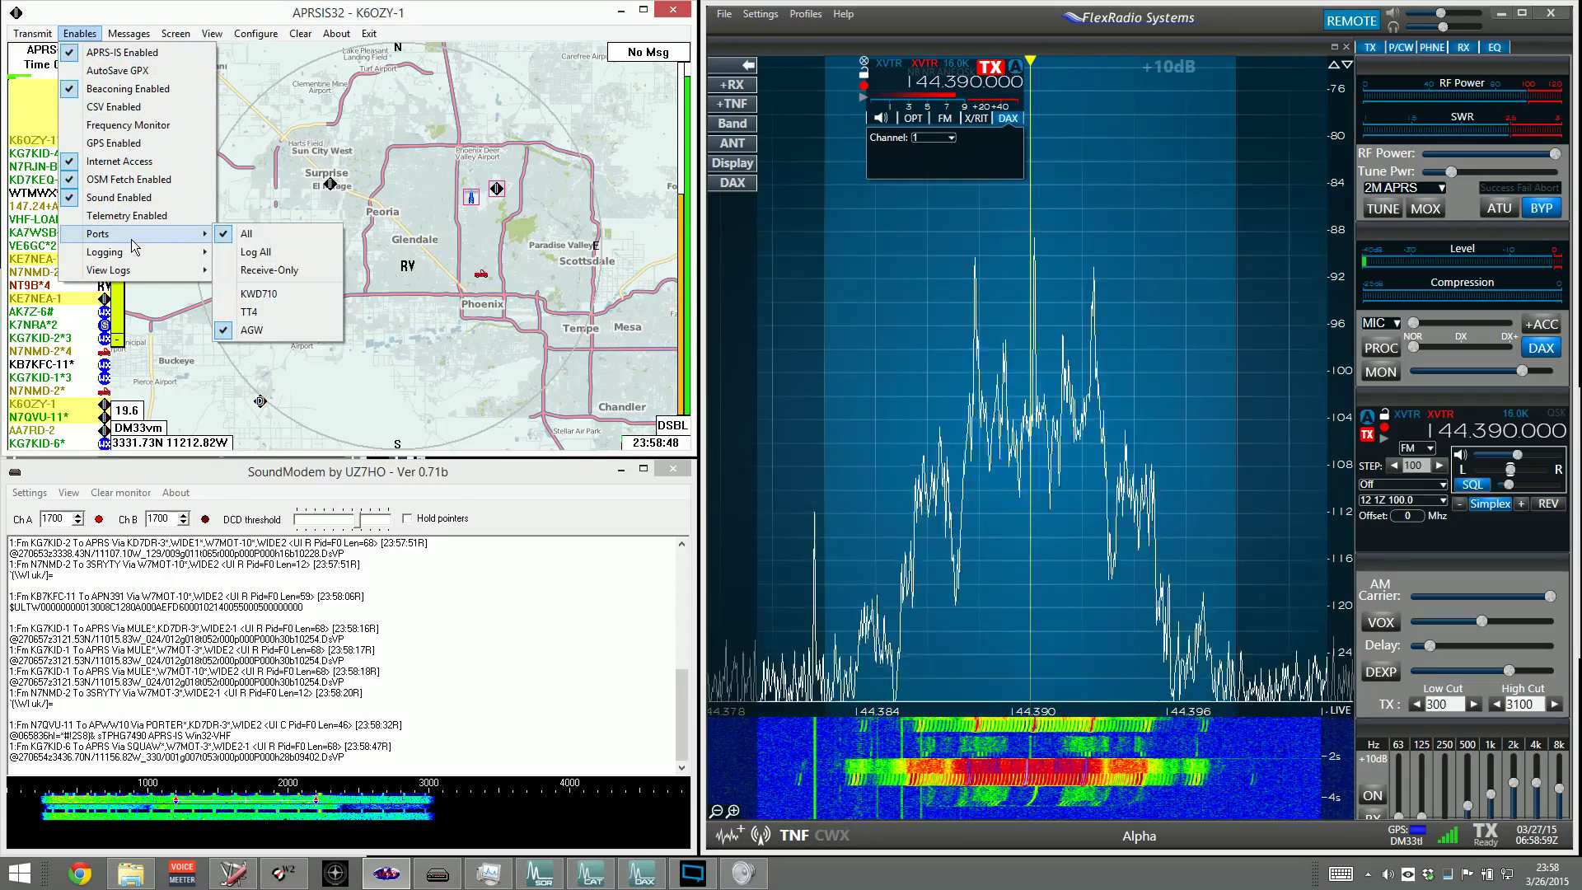
{"action": "left_click", "coordinate": [254, 330]}
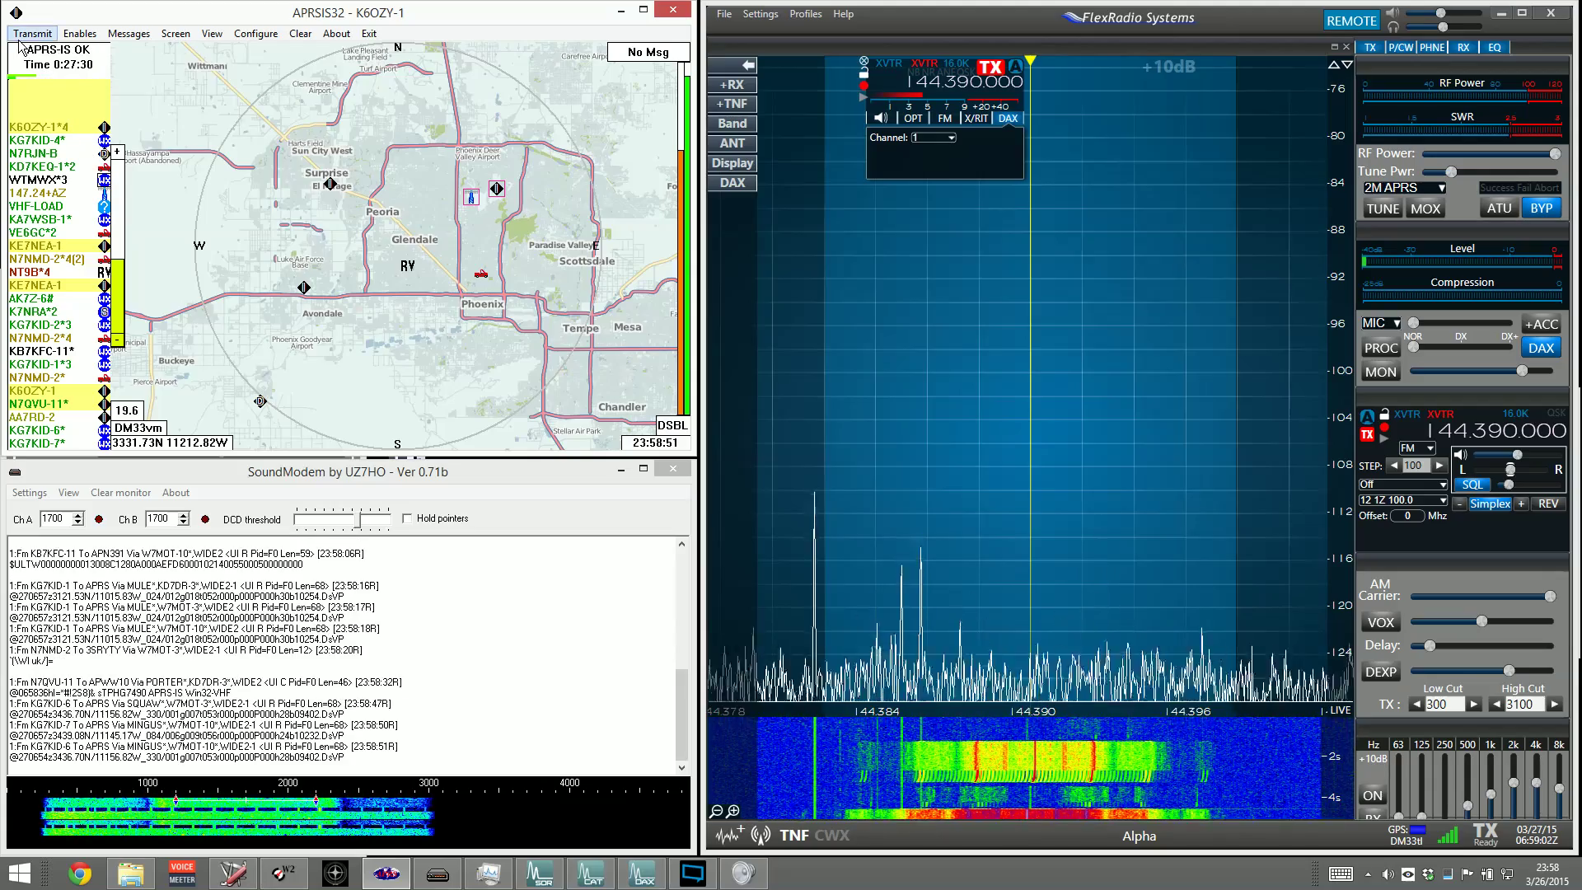
{"action": "left_click", "coordinate": [80, 33]}
{"action": "mouse_move", "coordinate": [134, 244]}
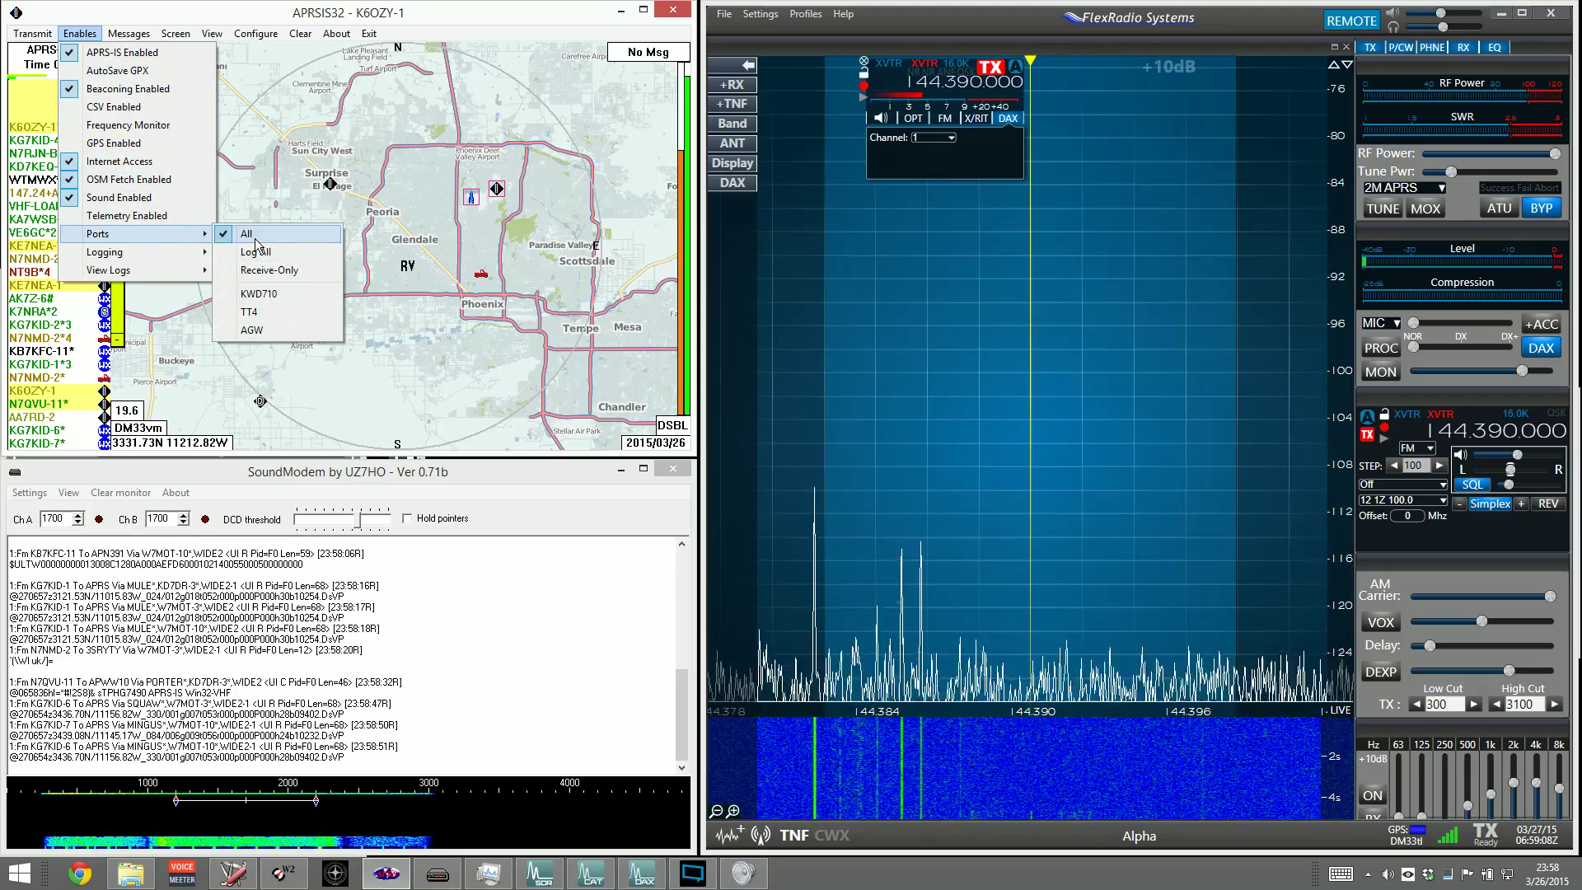
{"action": "left_click", "coordinate": [260, 333]}
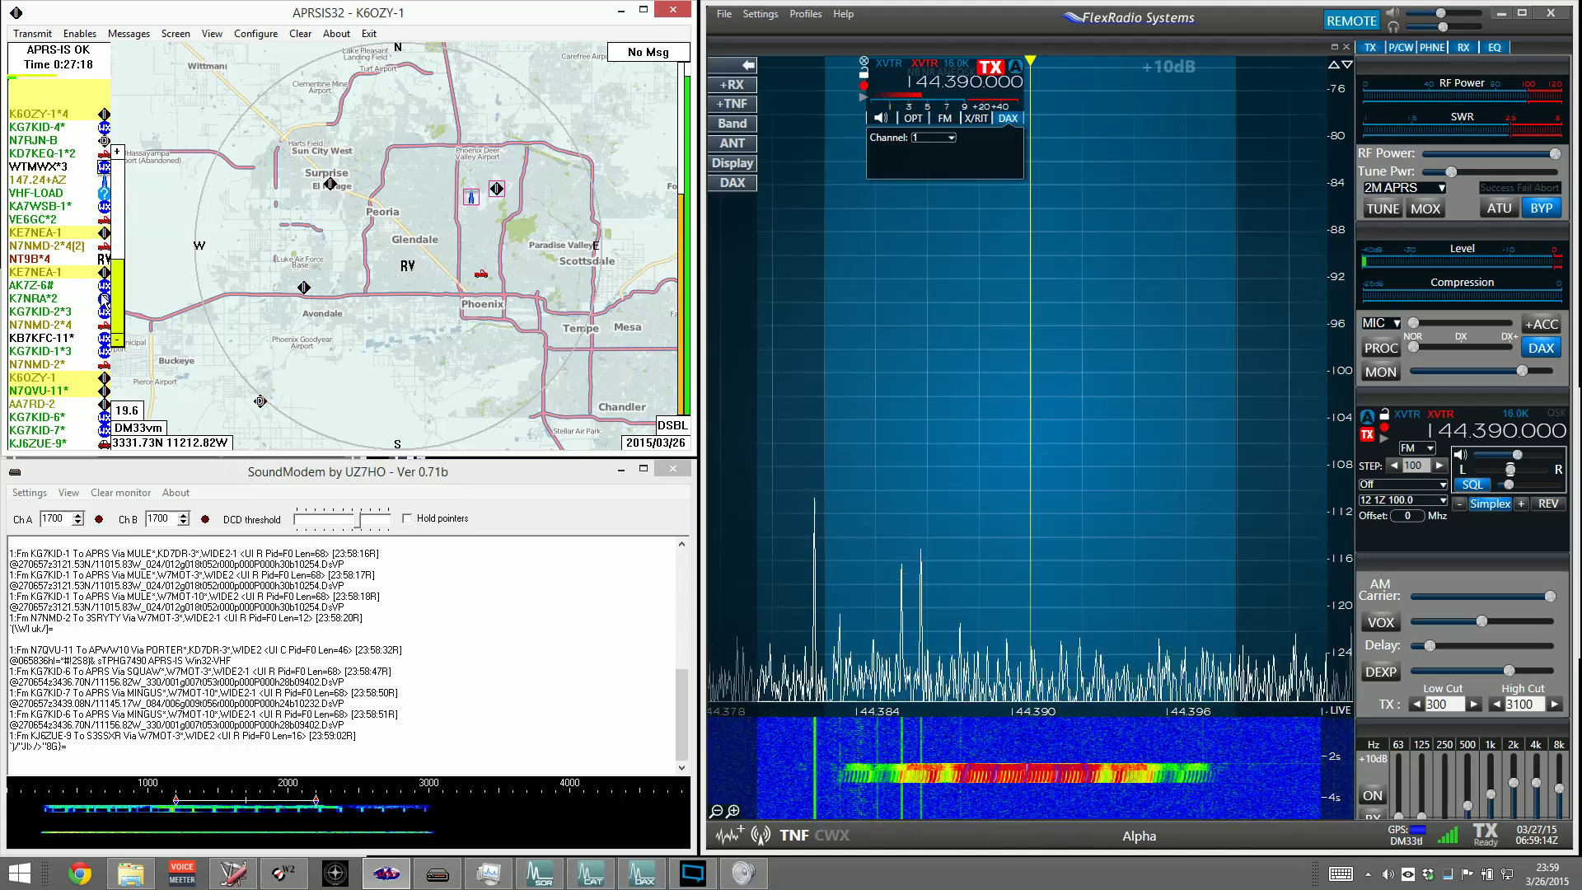
Transmit a position beacon and decline recentring the map on your own station
{"action": "left_click", "coordinate": [38, 36]}
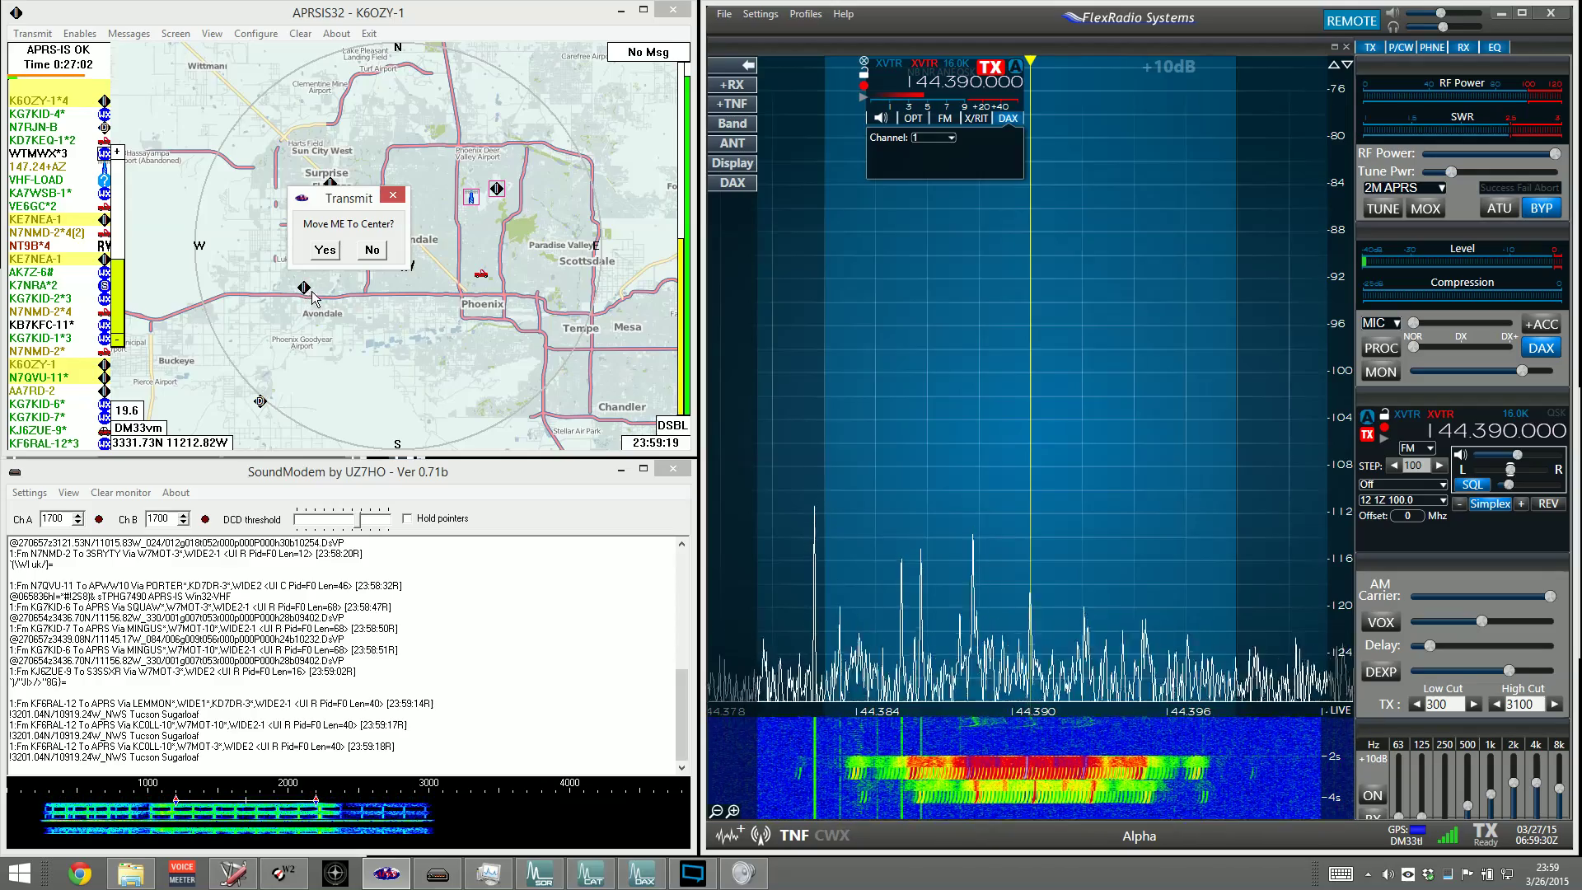
{"action": "left_click", "coordinate": [377, 252]}
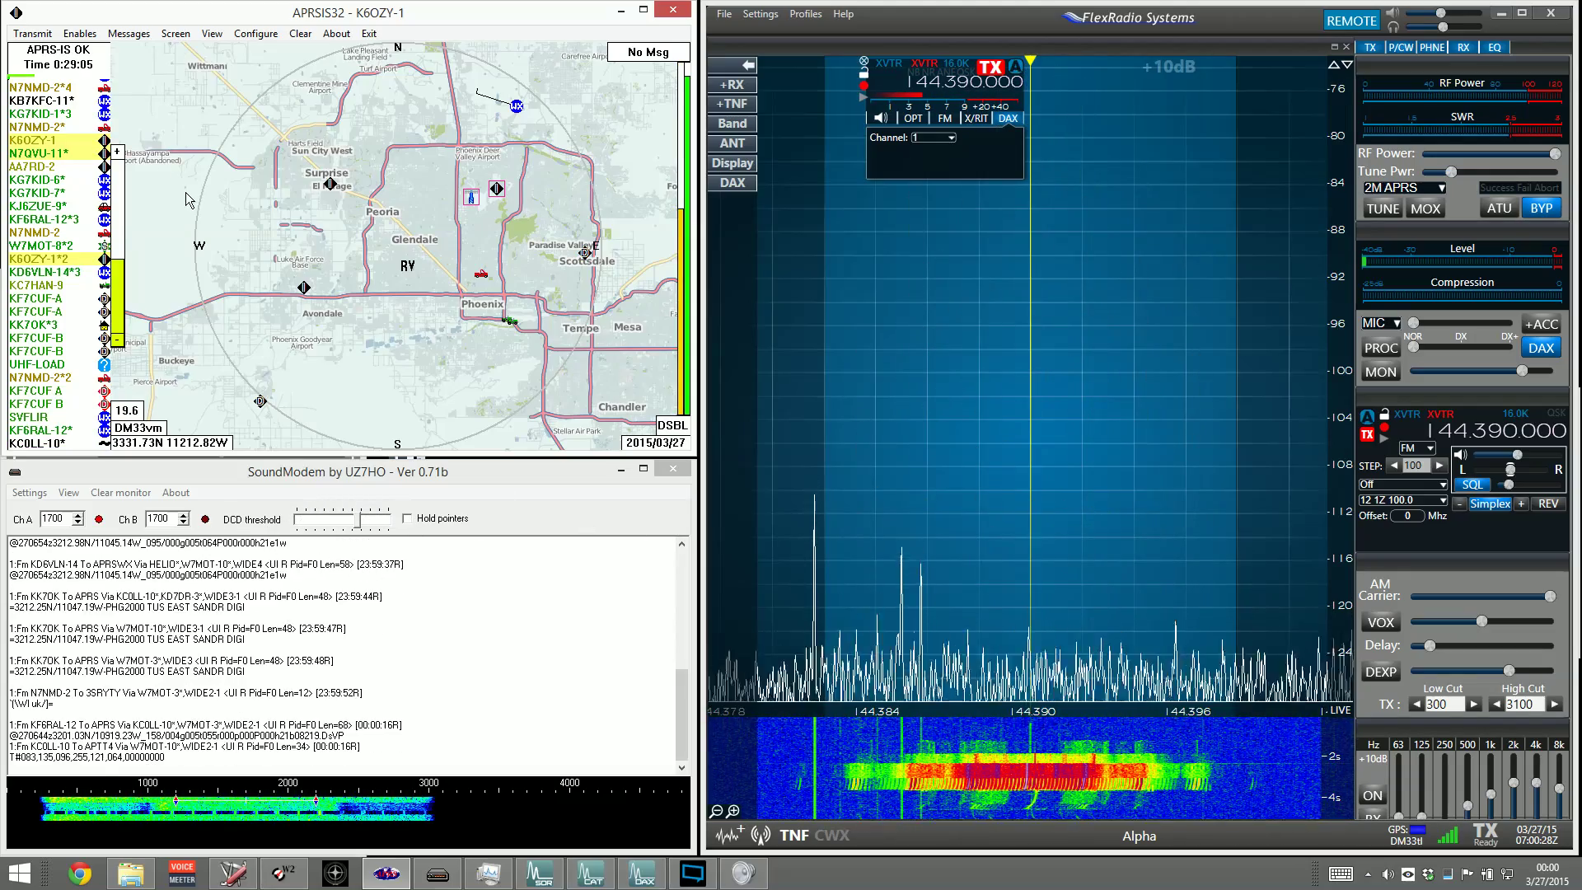
Send a second position beacon, again answering No to Move ME To Center
{"action": "left_click", "coordinate": [36, 47]}
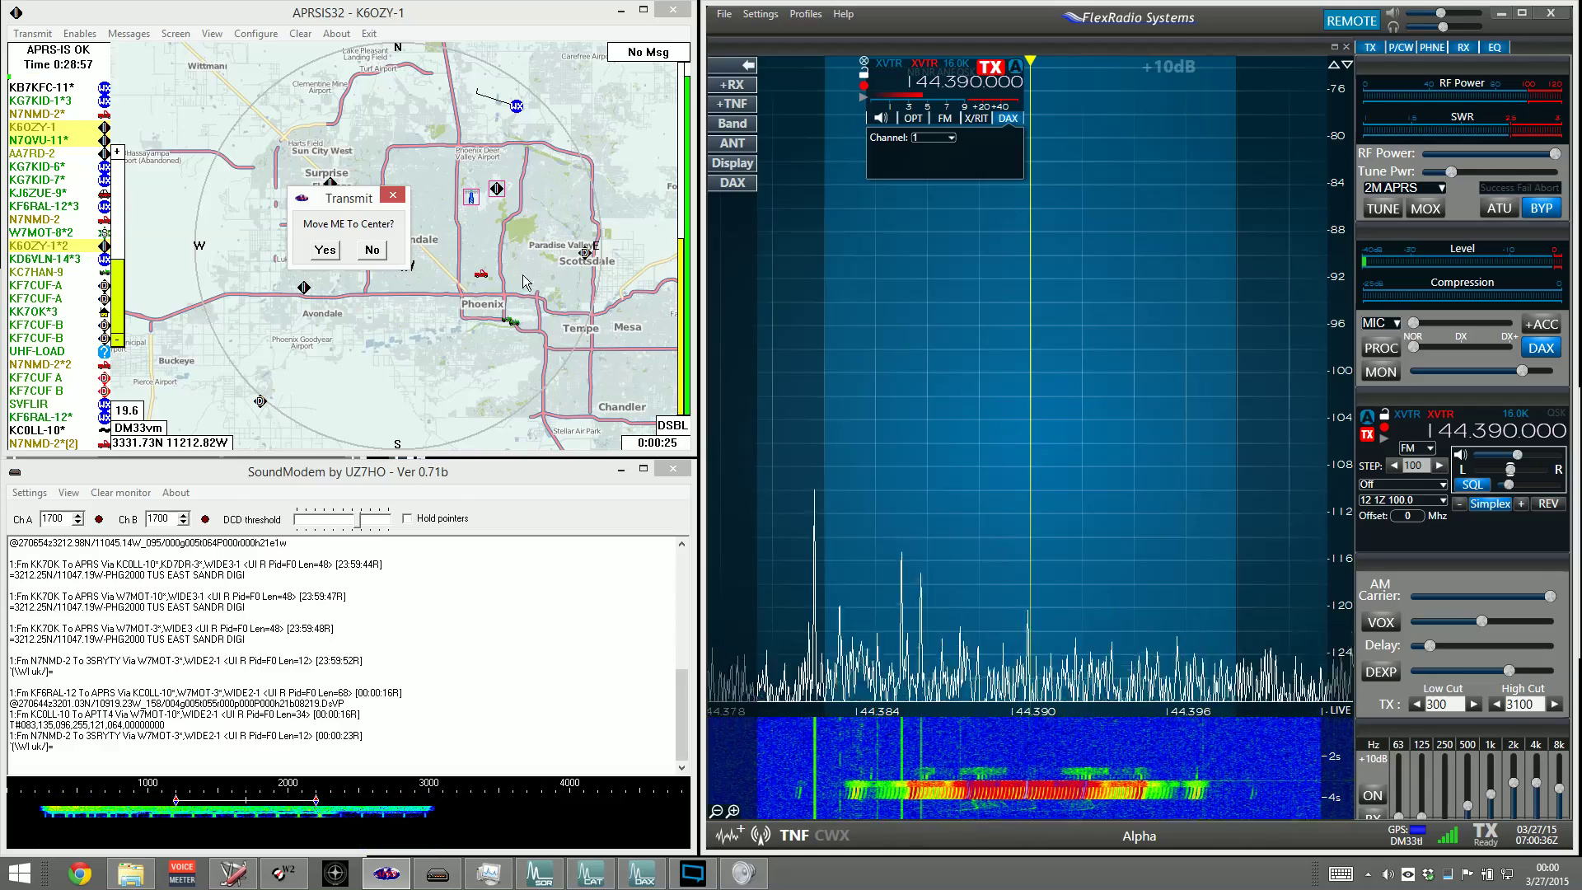
{"action": "left_click", "coordinate": [372, 252]}
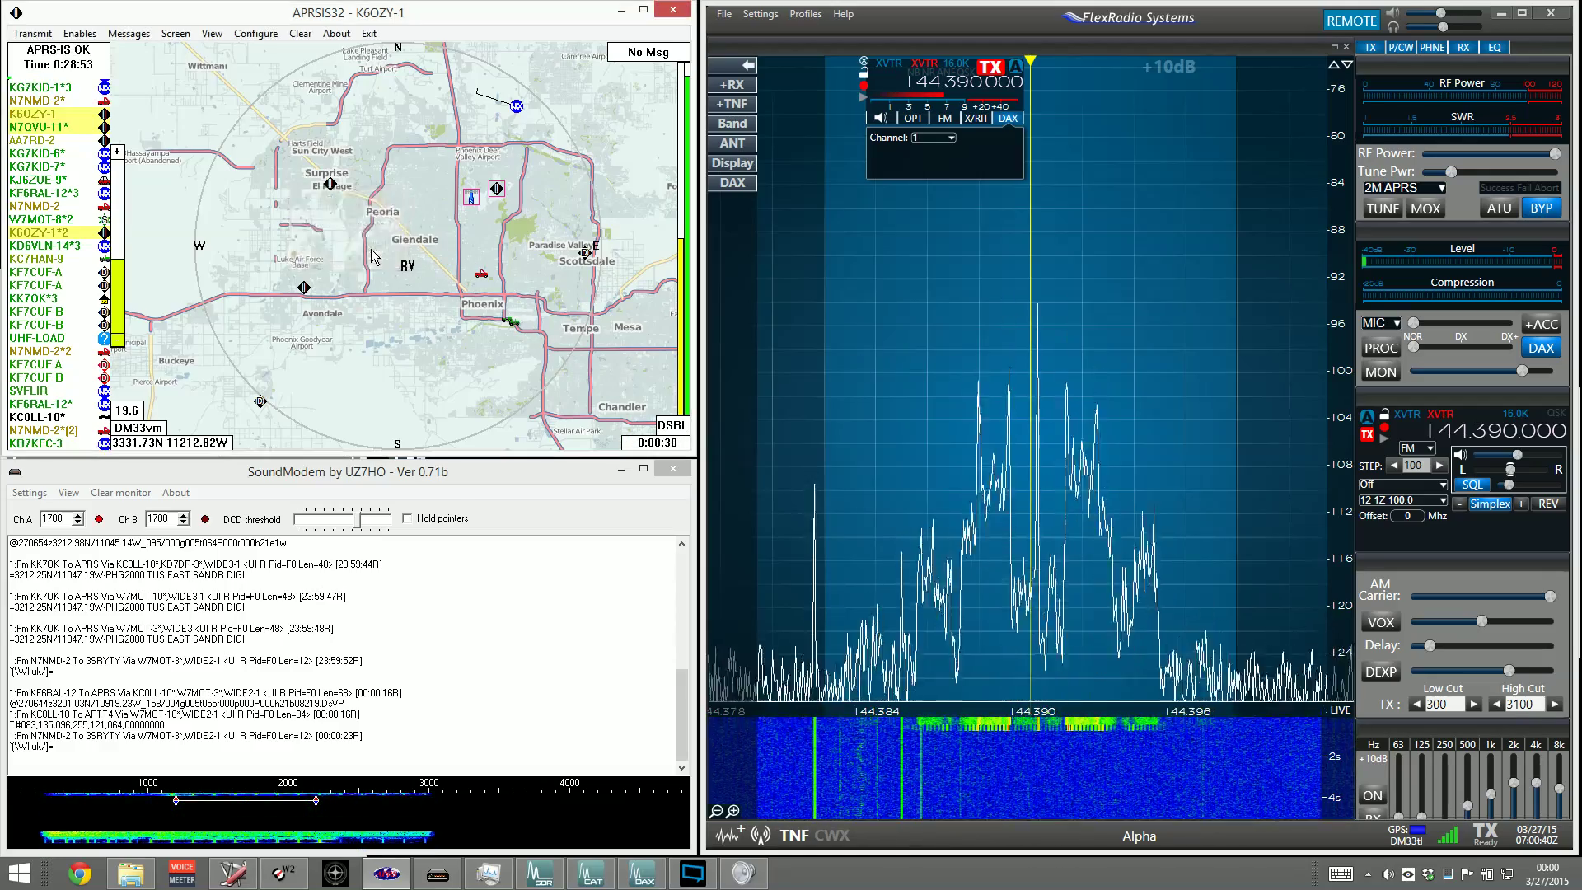